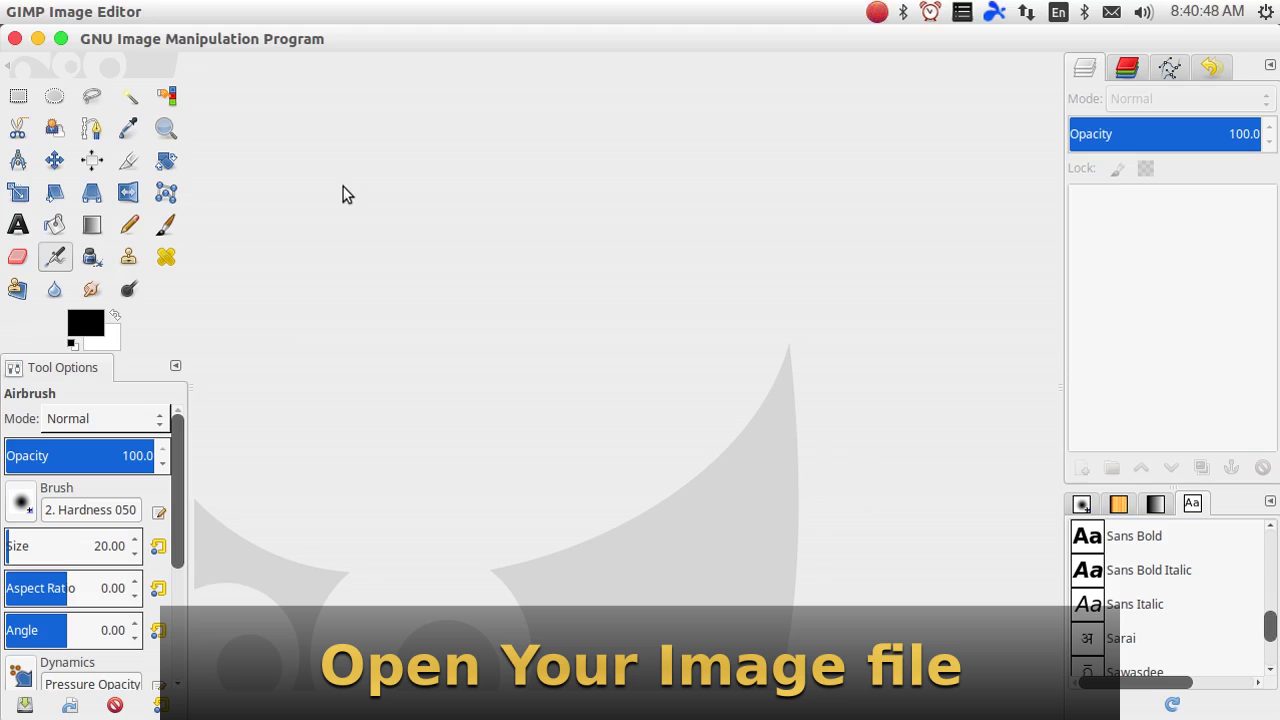
- Open IMG_20160903_122925.jpg from the gimp pic folder on the Desktop
click(89, 11)
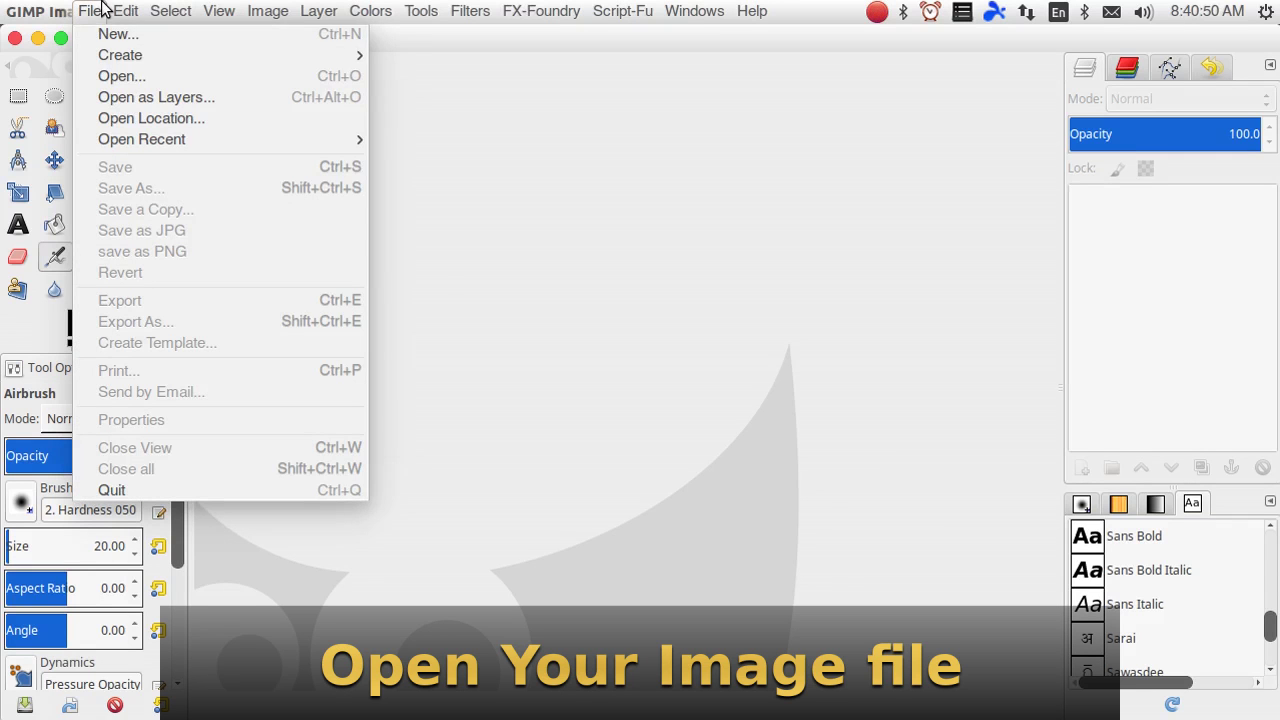
click(103, 78)
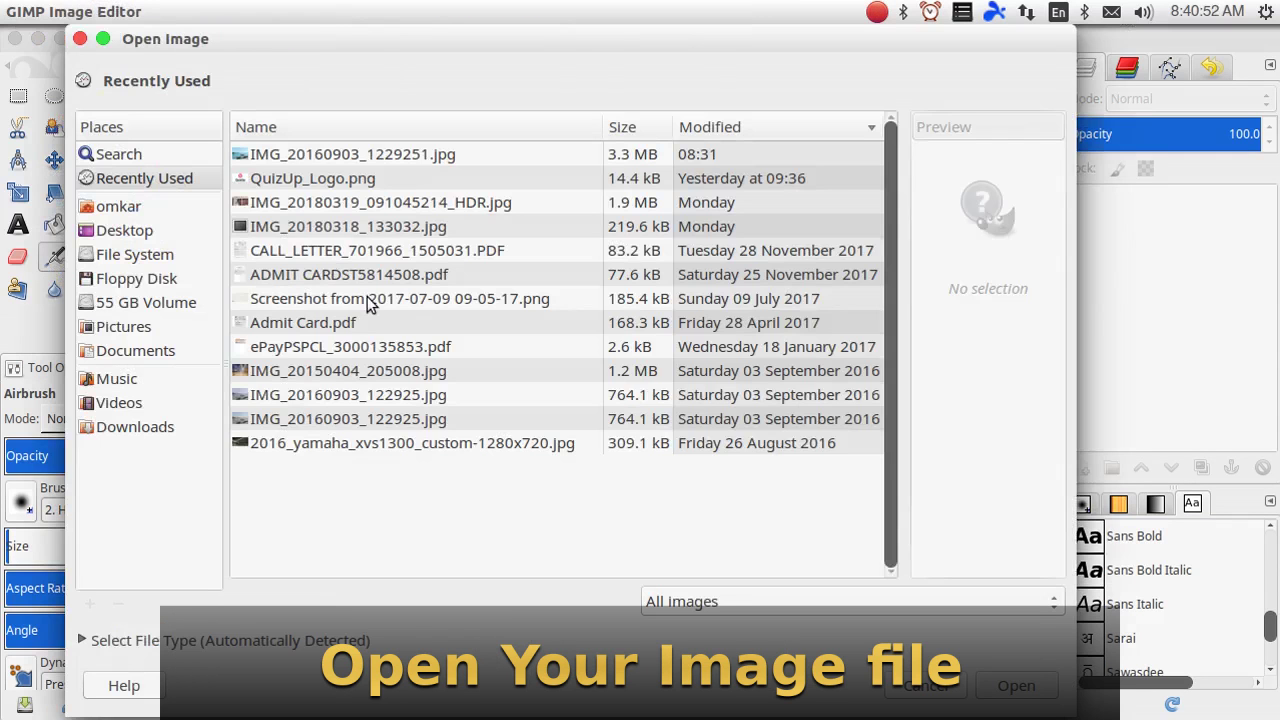
click(170, 232)
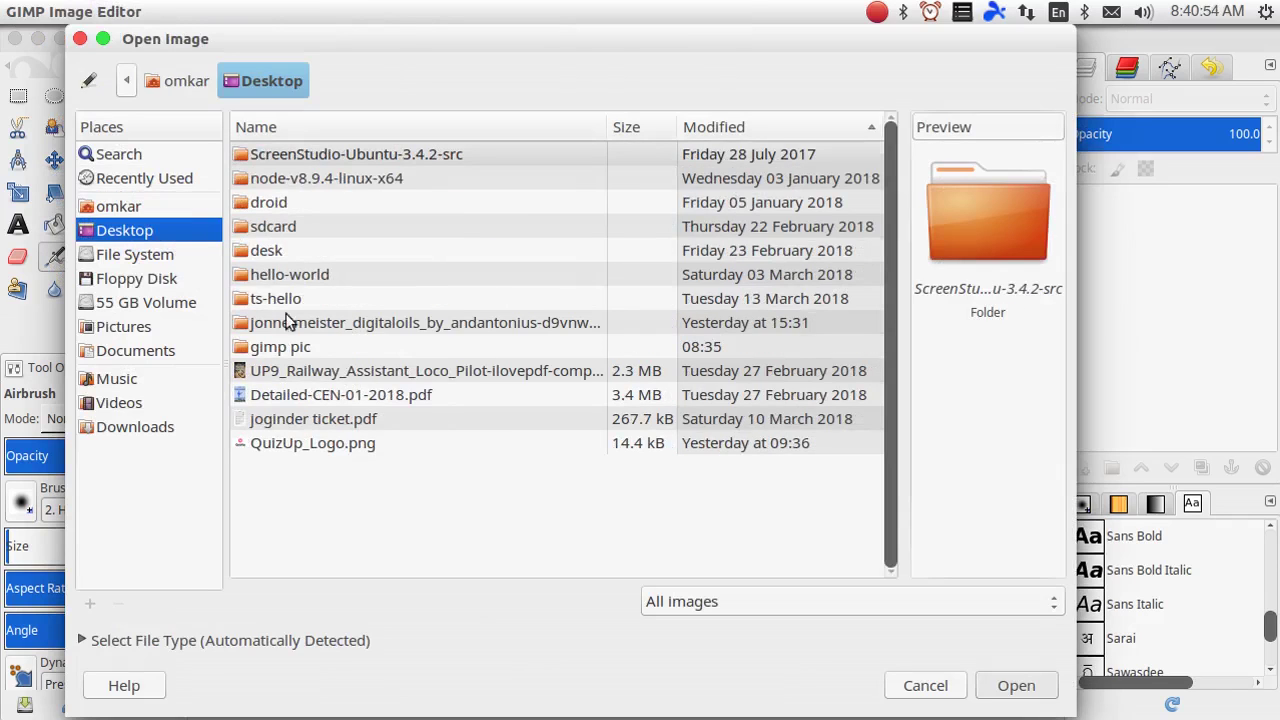
double_click(315, 347)
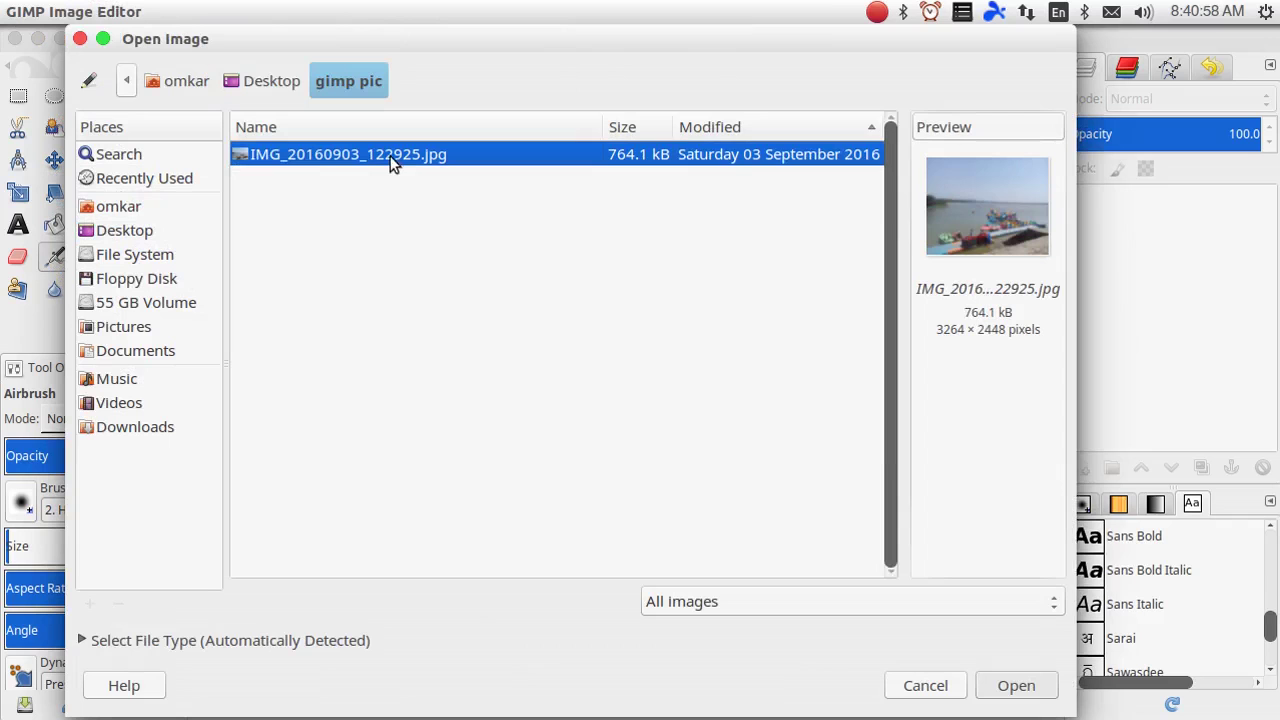
click(1005, 690)
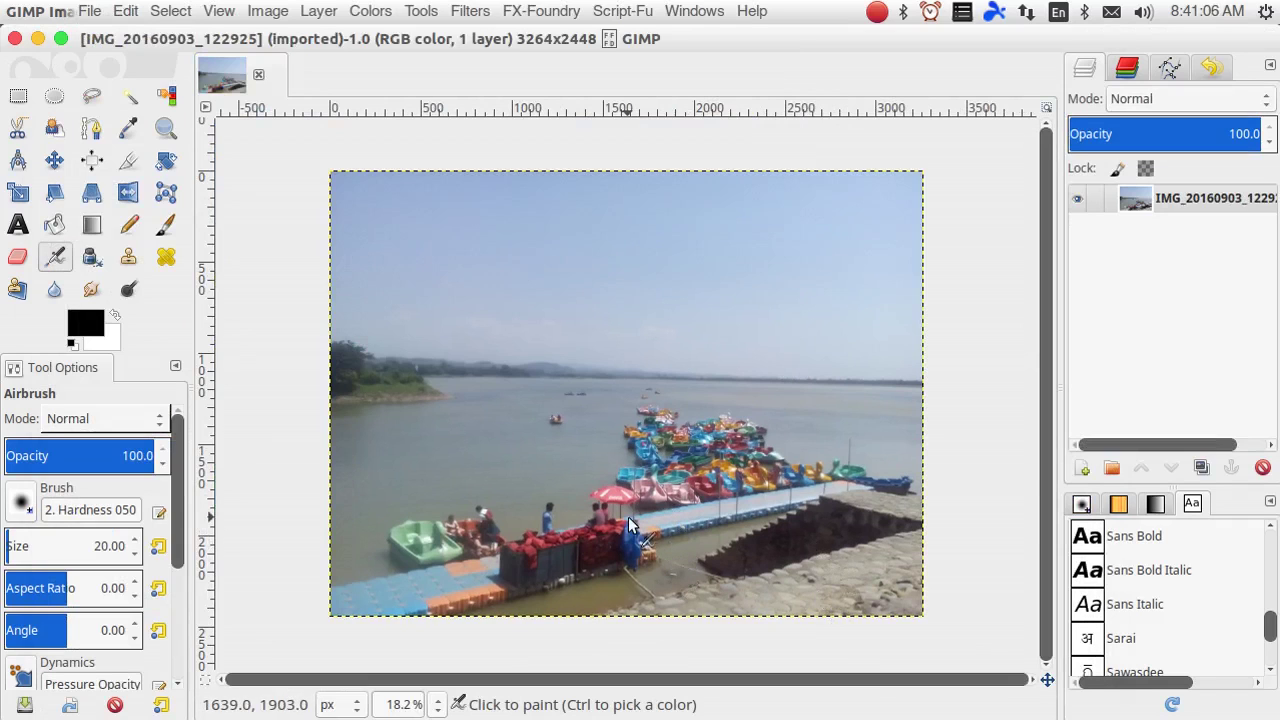
- Duplicate the photo layer and apply an S-shaped Value curve in Curves to the top copy
click(1203, 468)
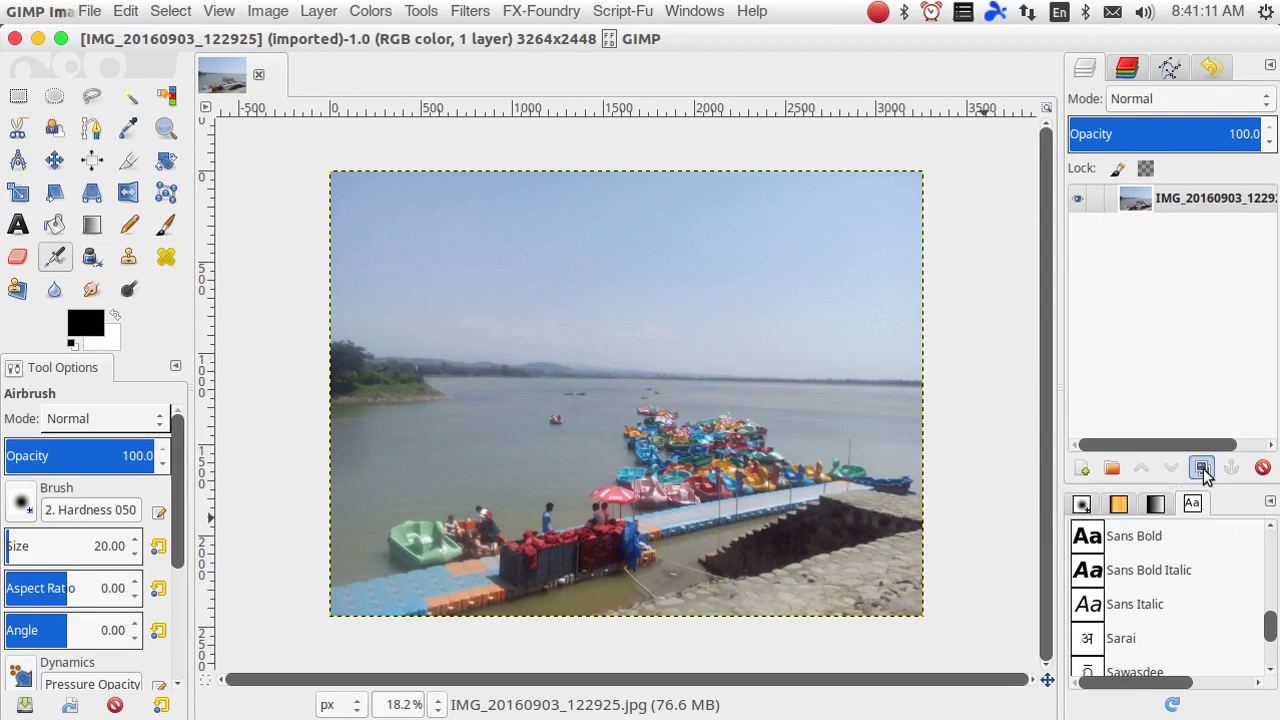
click(1179, 204)
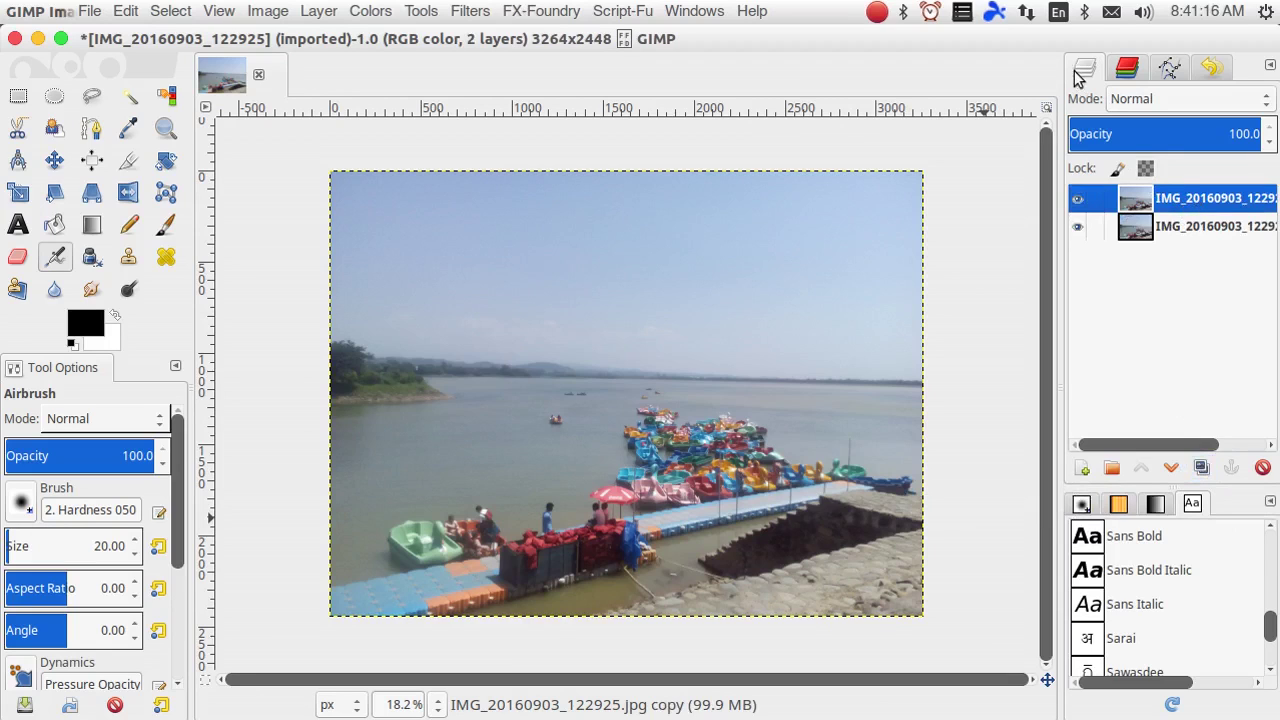
click(380, 14)
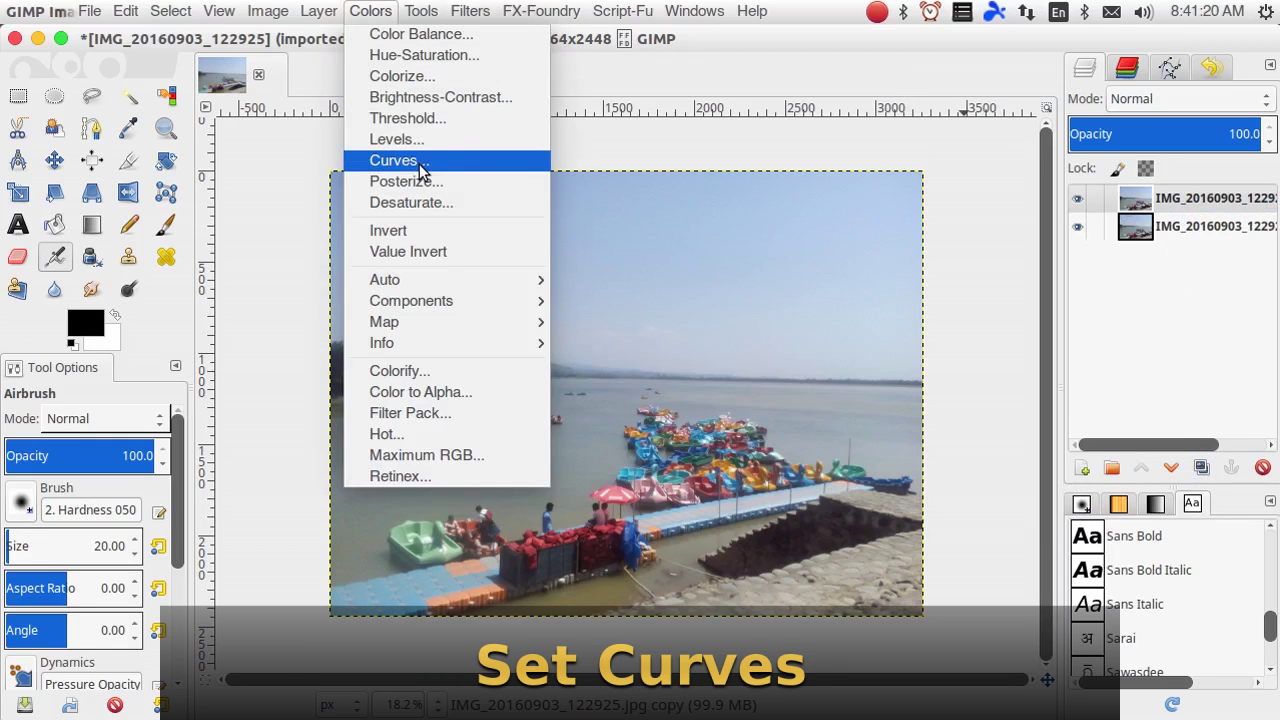
click(419, 162)
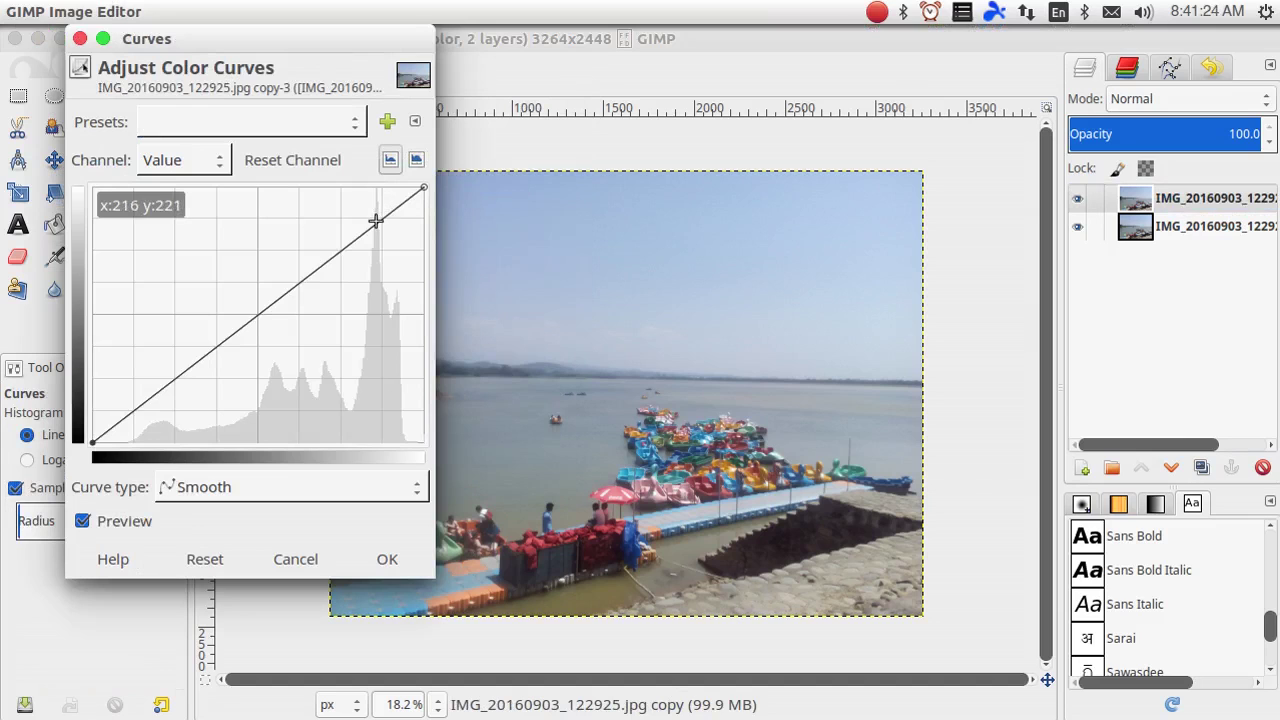
drag(375, 221, 364, 207)
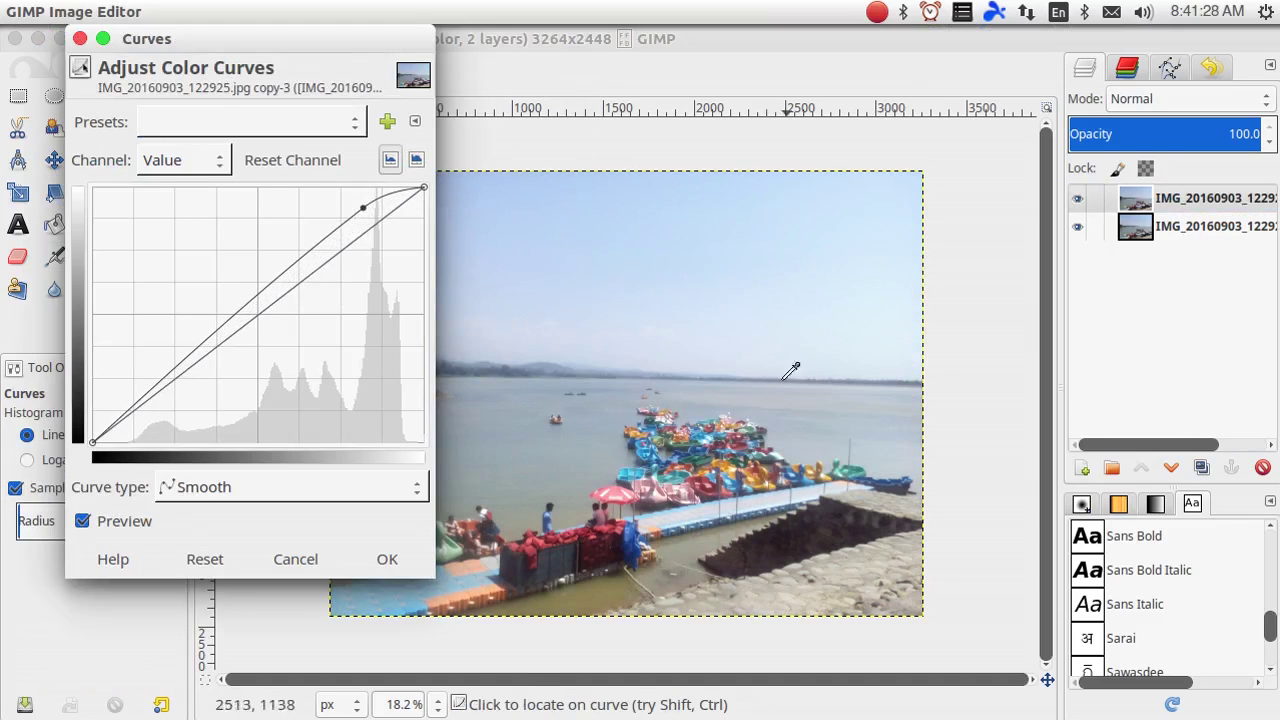
drag(142, 398, 155, 415)
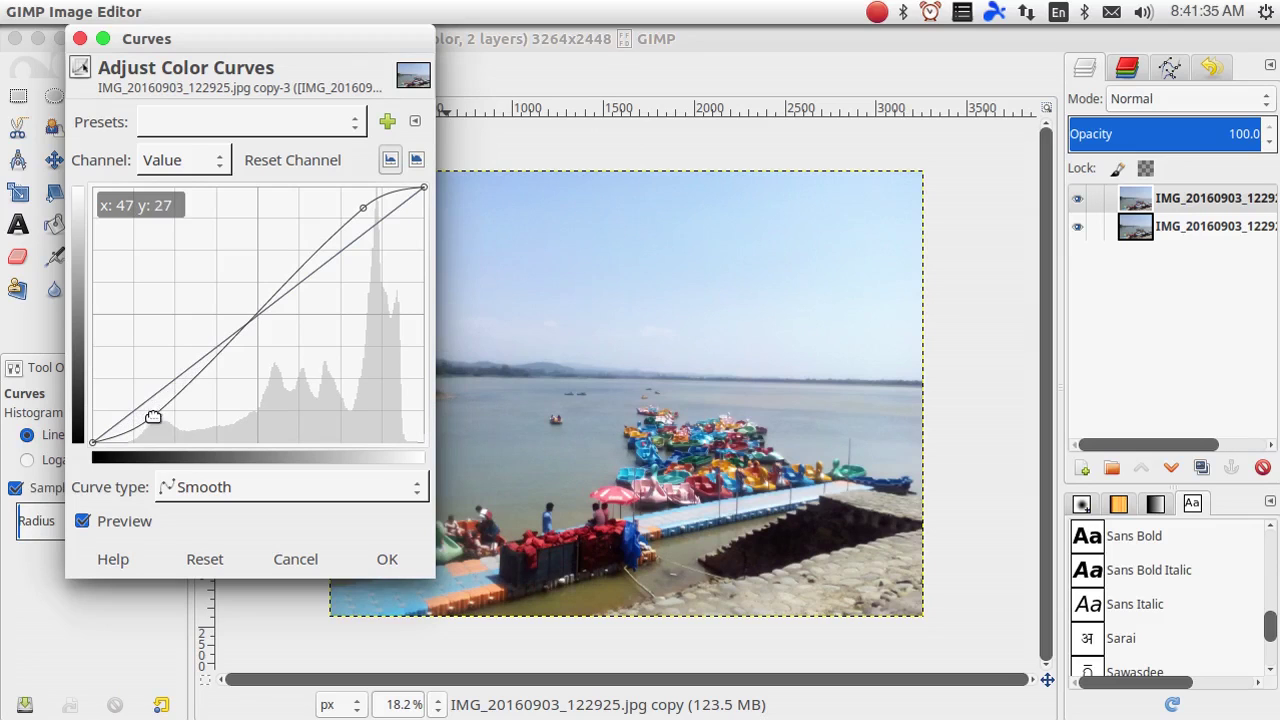
click(373, 560)
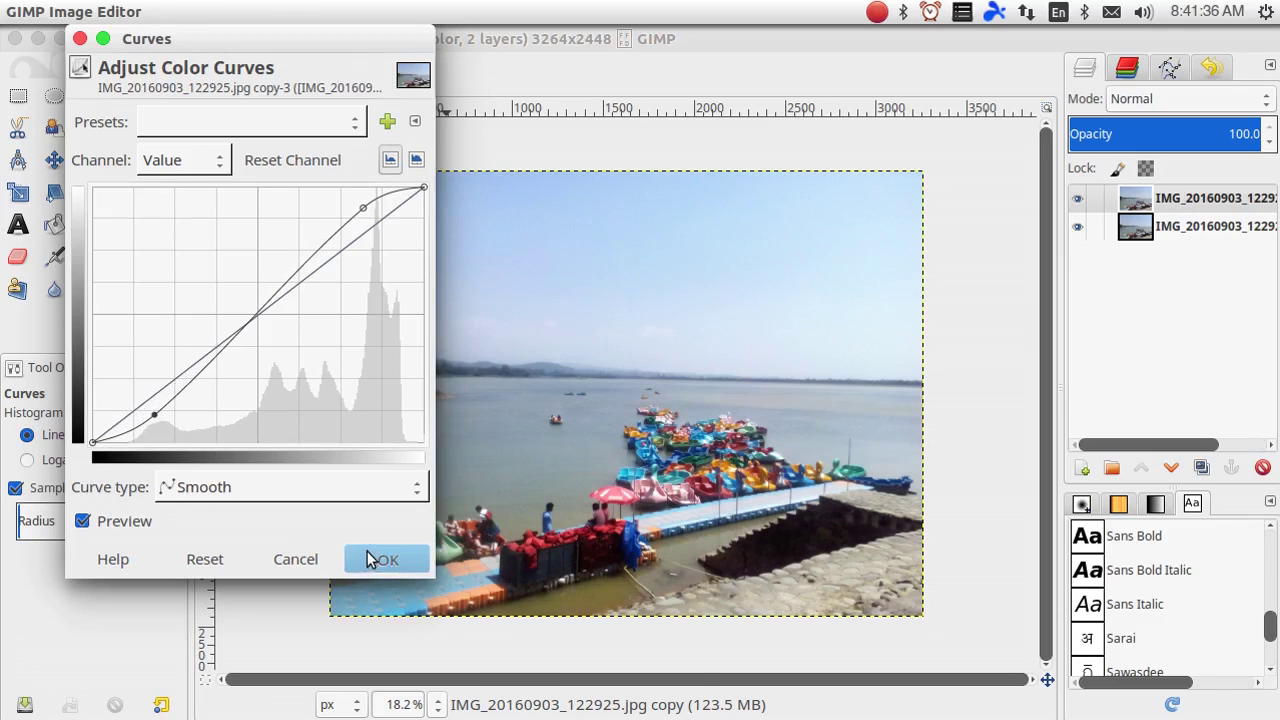
- Toggle the adjusted layer's visibility to compare, then add a transparent layer named Layer
click(1078, 199)
click(1078, 199)
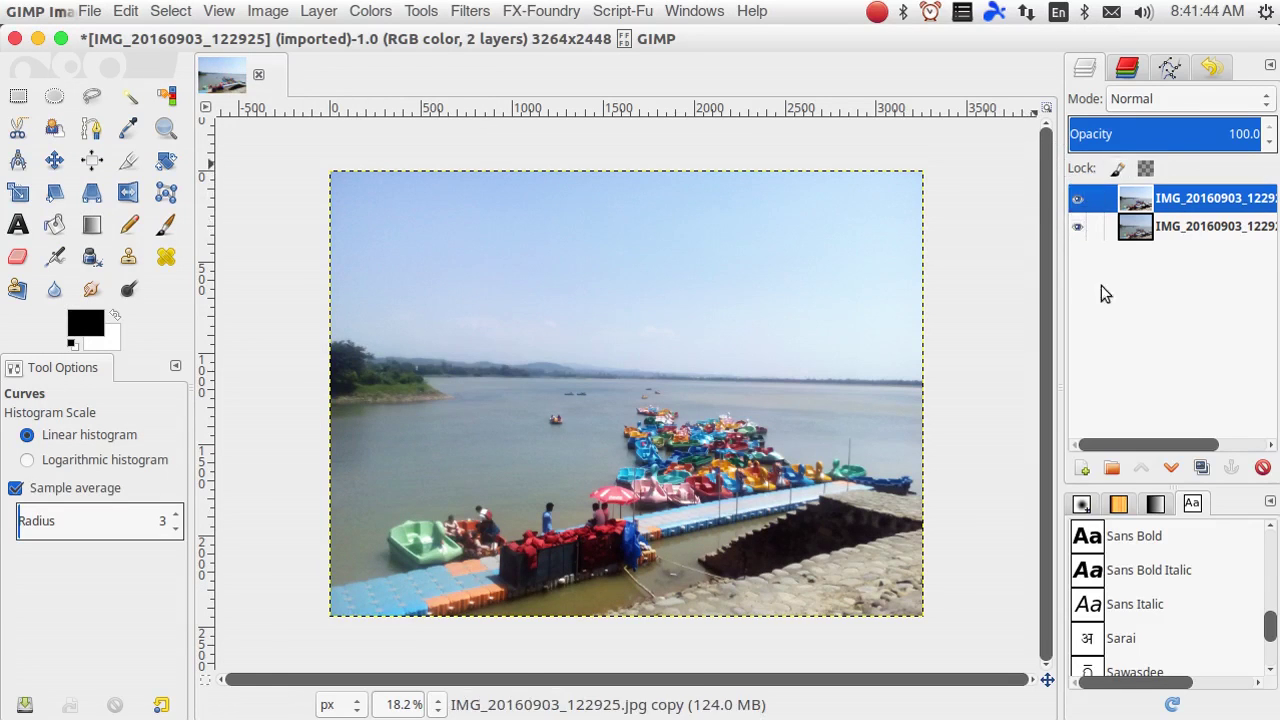
click(1081, 468)
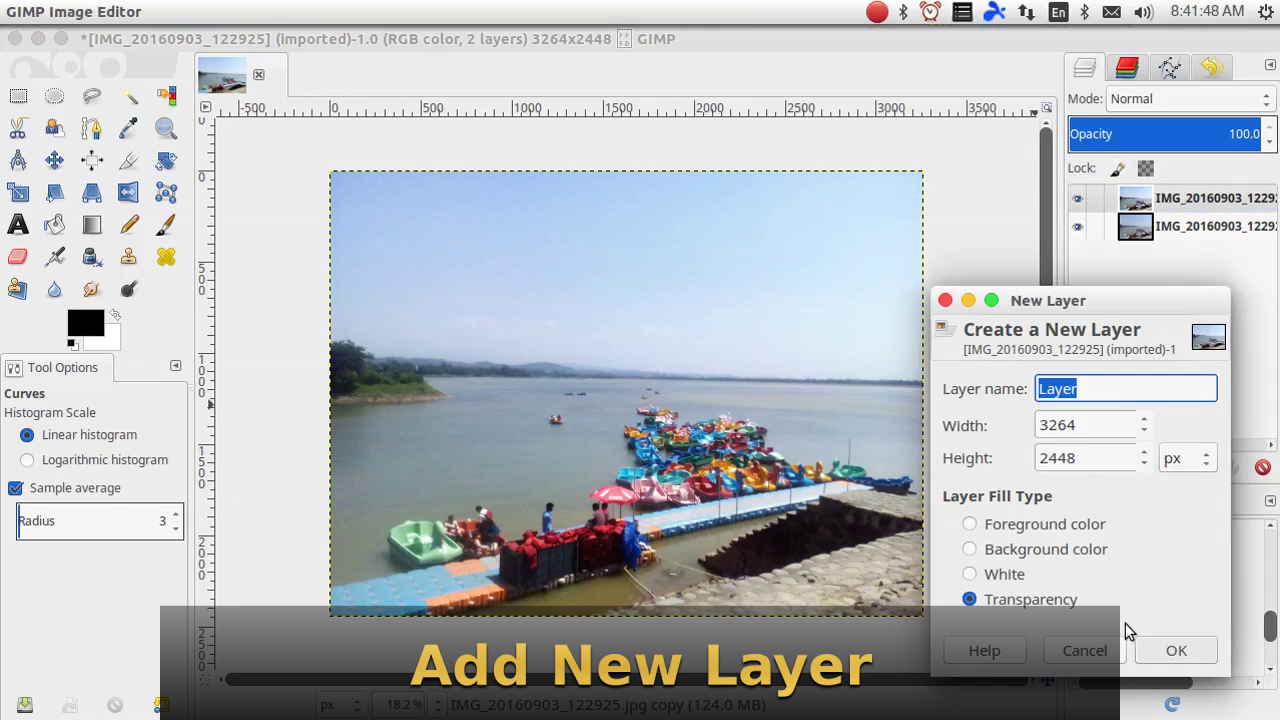
click(1174, 651)
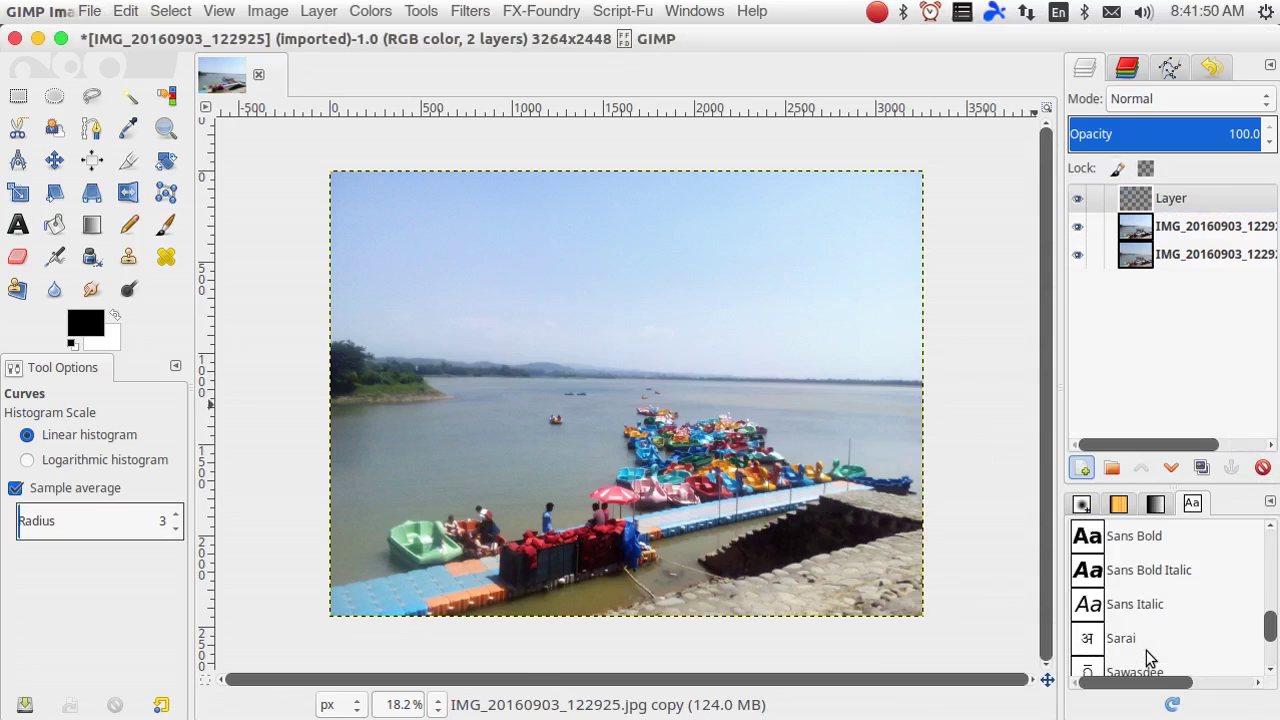
click(91, 127)
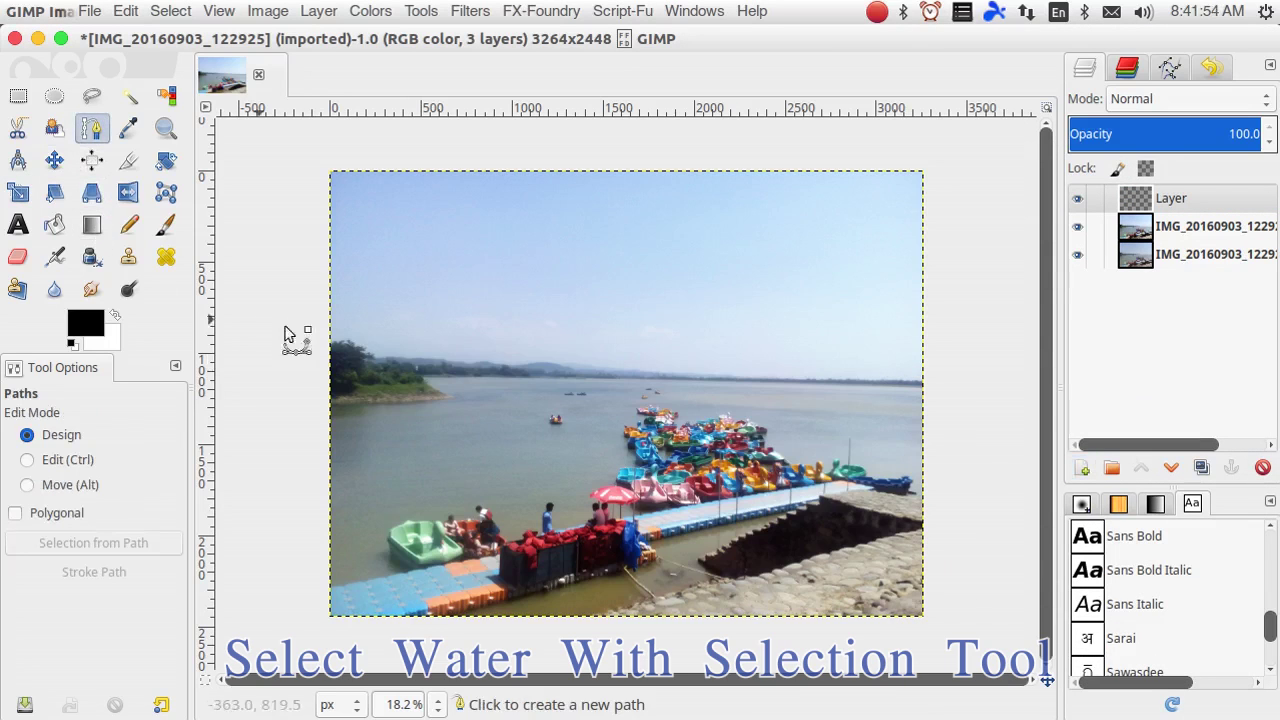
- Trace a closed path around the lake water along shore, right edge and pier, then make it a selection
click(311, 406)
click(403, 402)
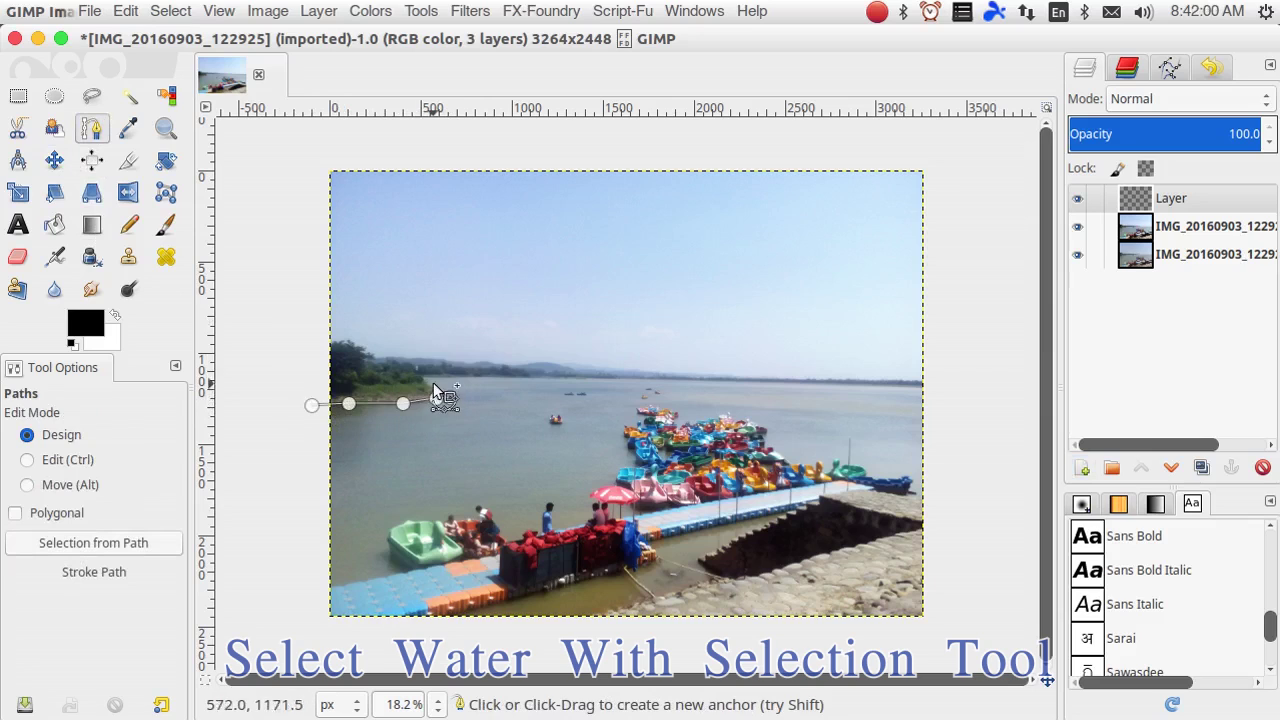
drag(430, 387, 420, 373)
drag(563, 377, 742, 380)
click(926, 386)
click(924, 498)
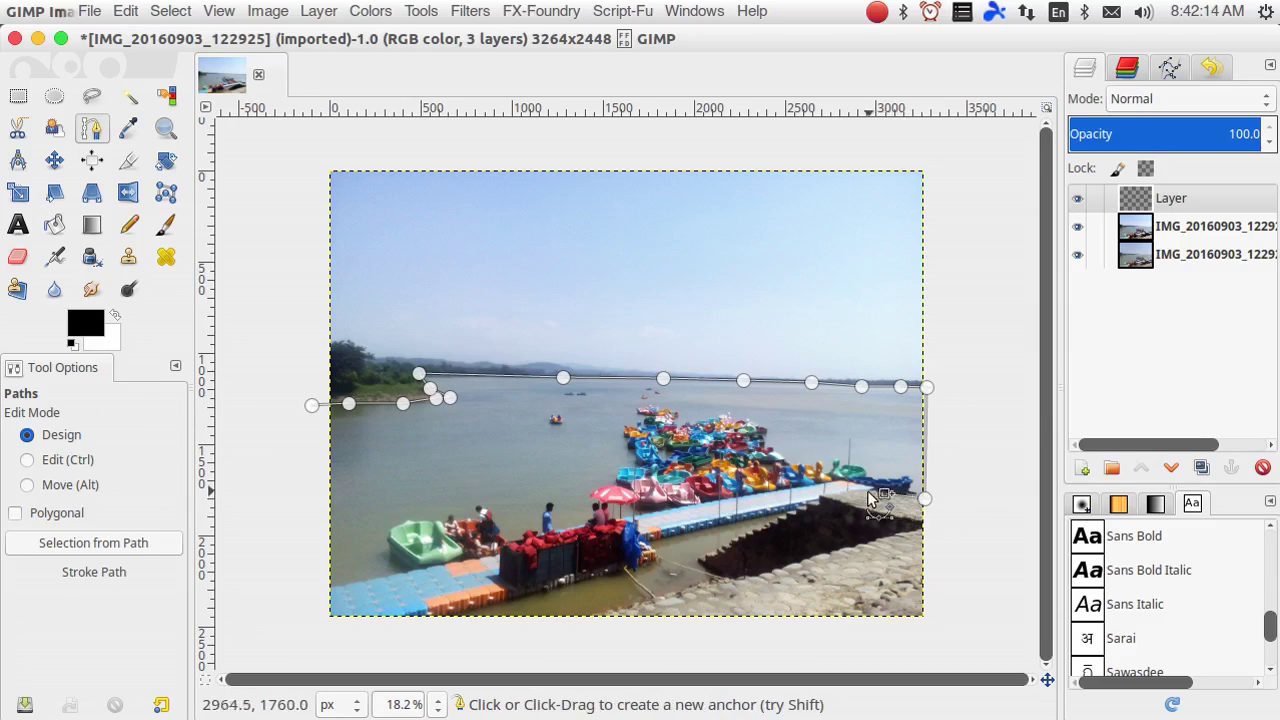
click(821, 494)
click(703, 557)
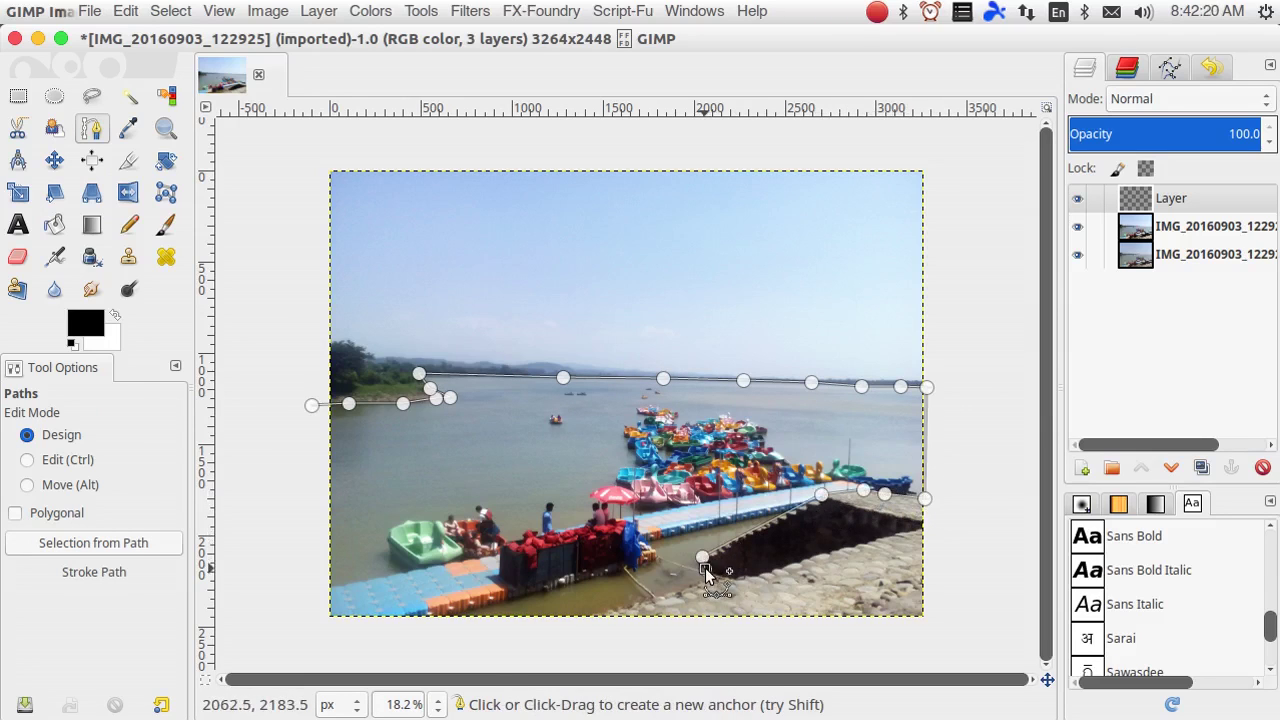
click(317, 622)
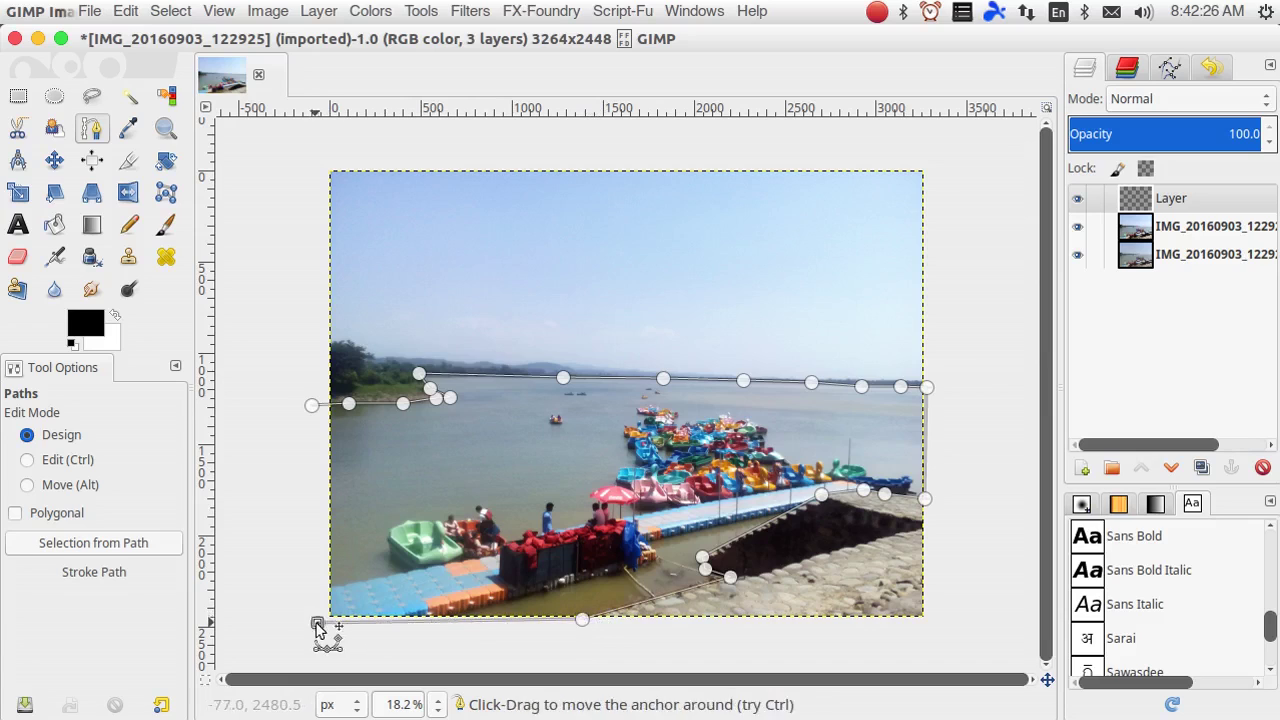
click(312, 406)
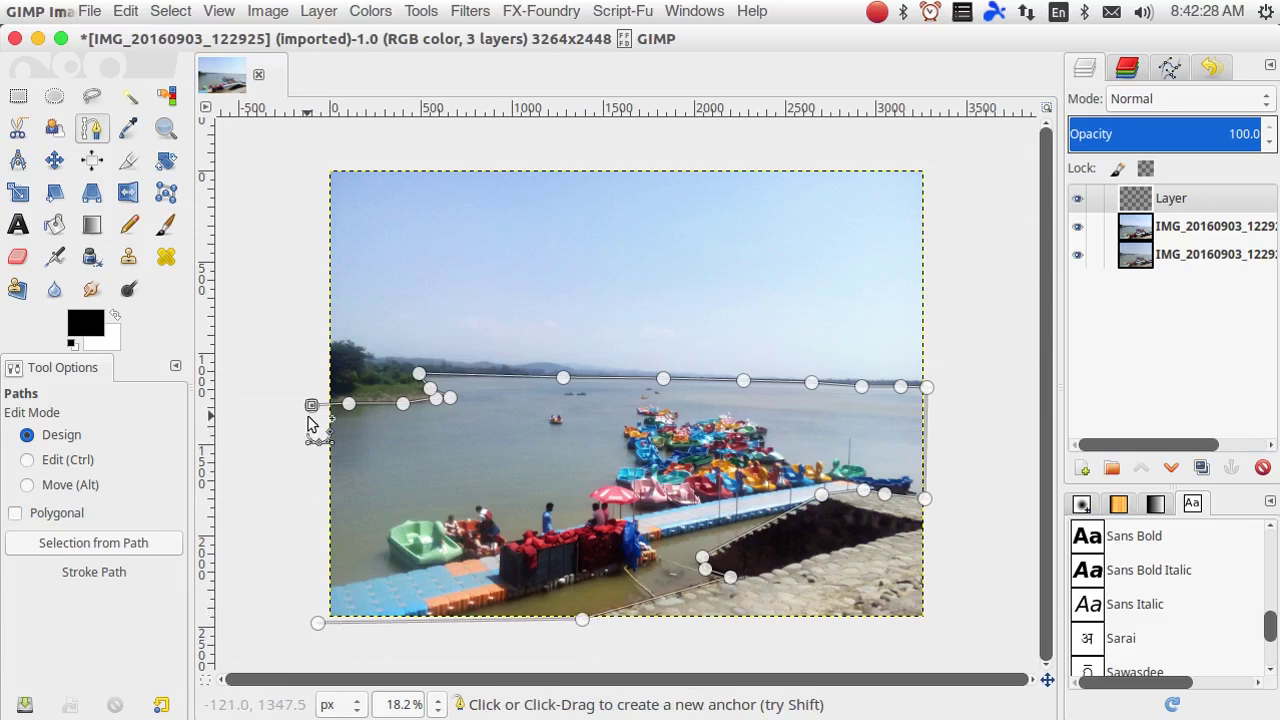
click(307, 415)
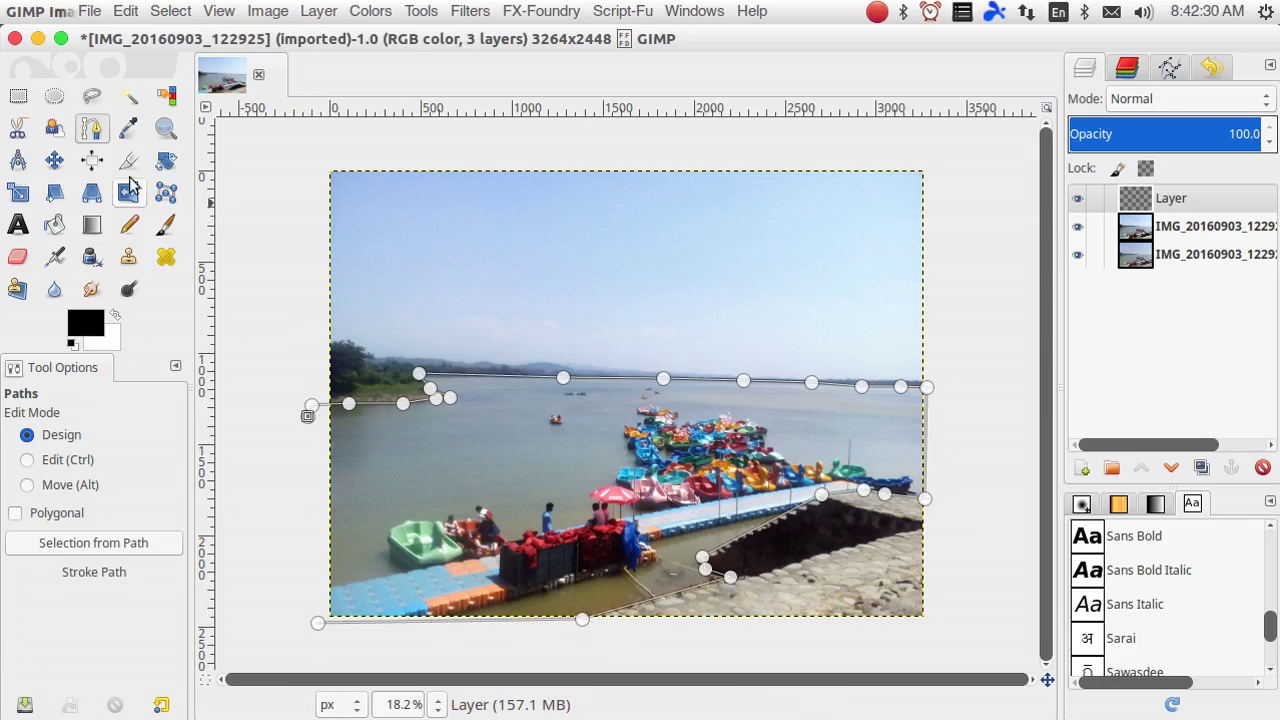
click(80, 546)
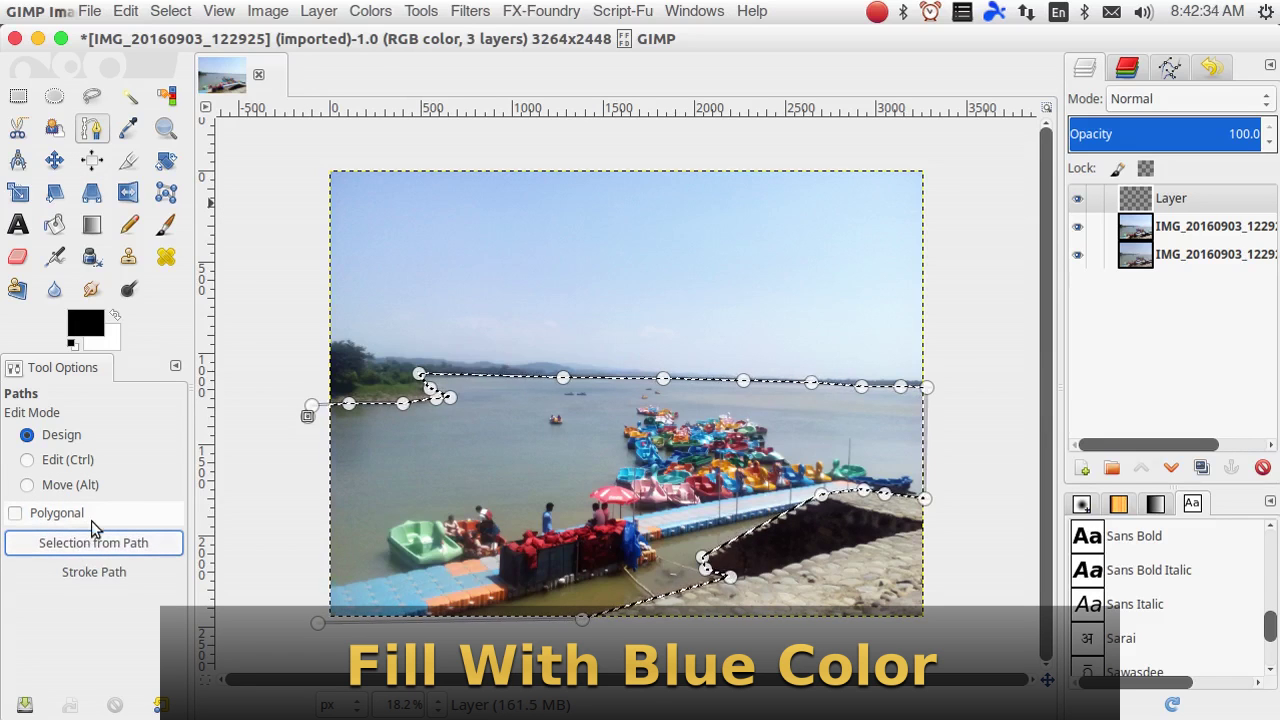
- Choose the Bucket Fill tool and set the foreground colour to cyan 06e5ff
click(54, 224)
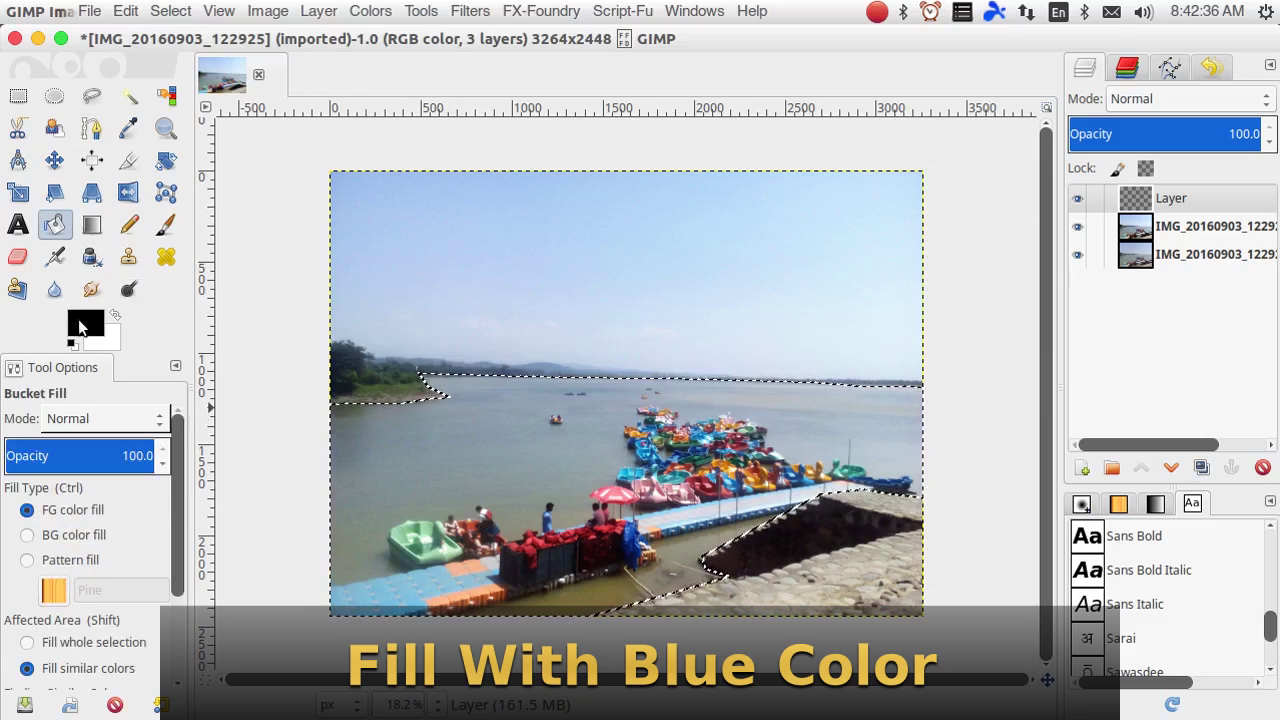
click(80, 328)
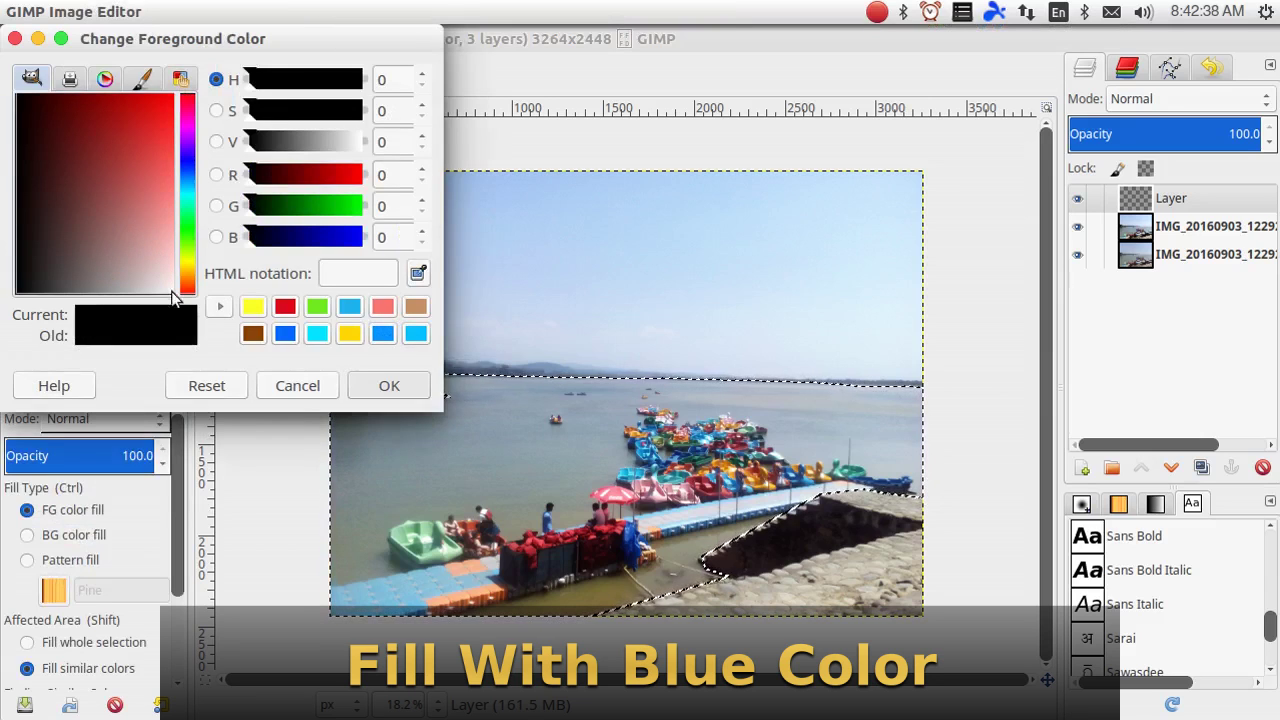
click(318, 334)
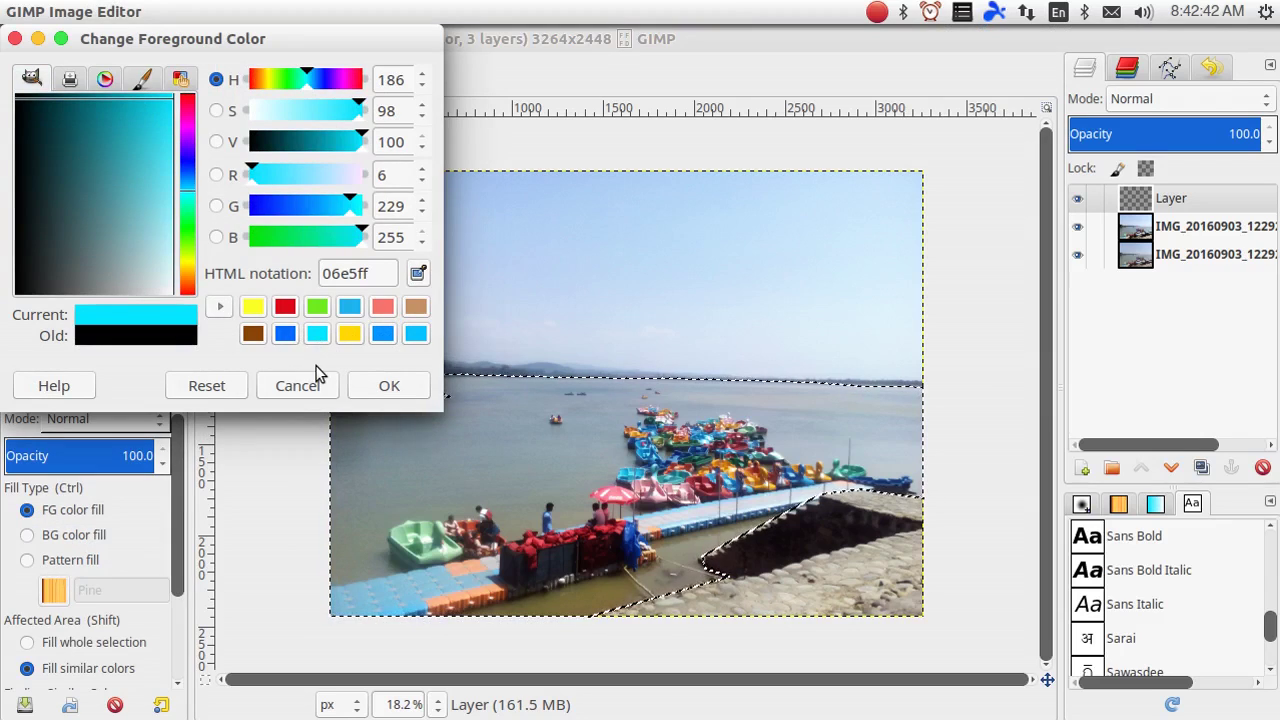
click(389, 395)
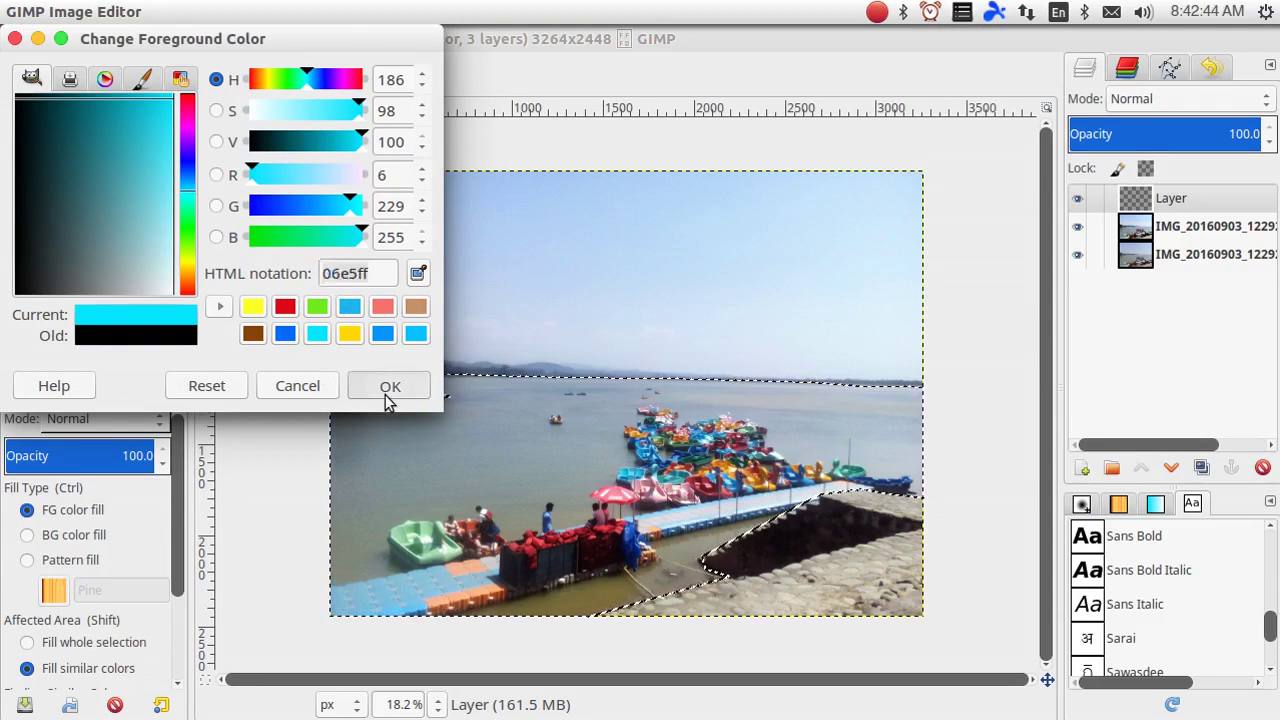
- Fill the water selection with cyan on the top layer, set to Overlay mode at 53.1 opacity
click(468, 458)
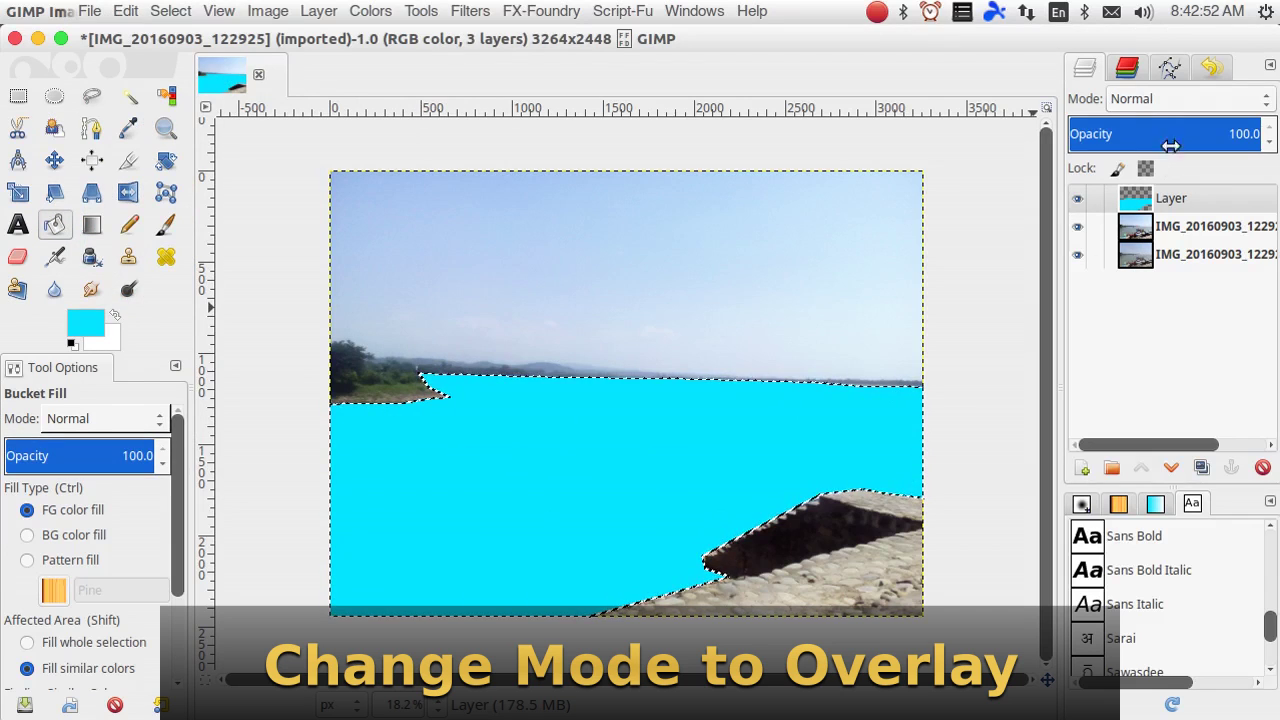
click(1201, 101)
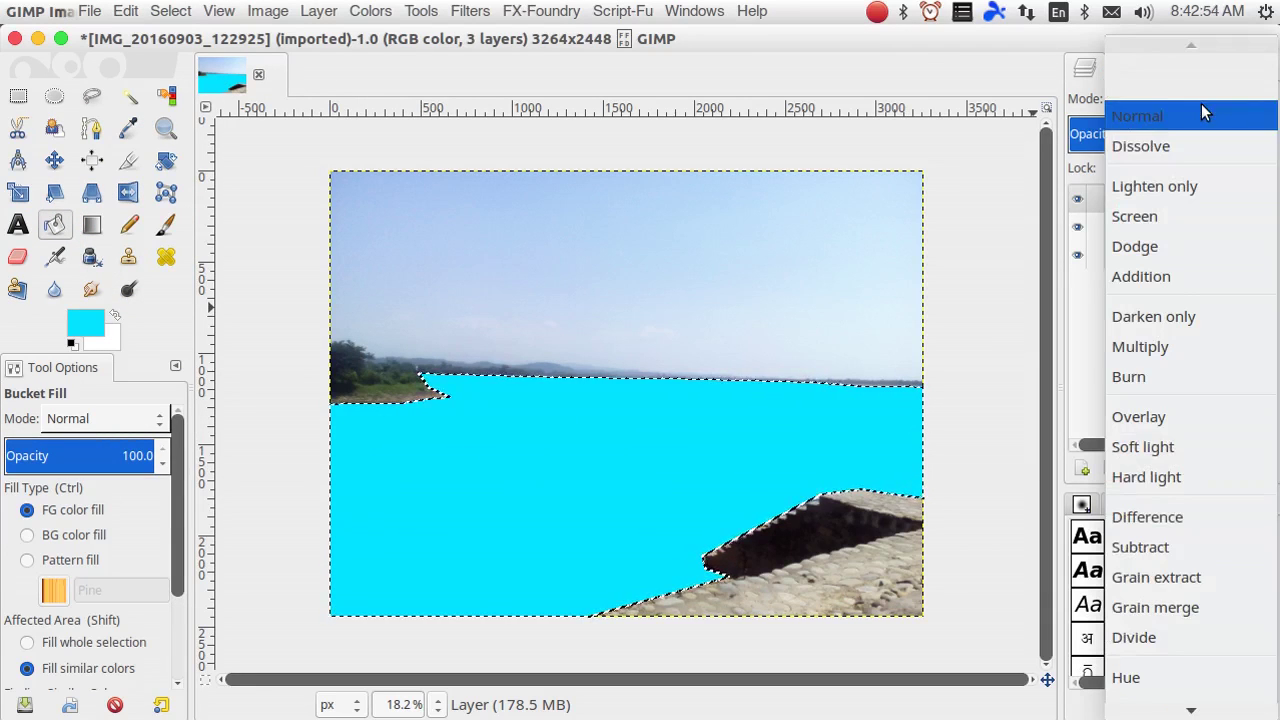
click(1163, 416)
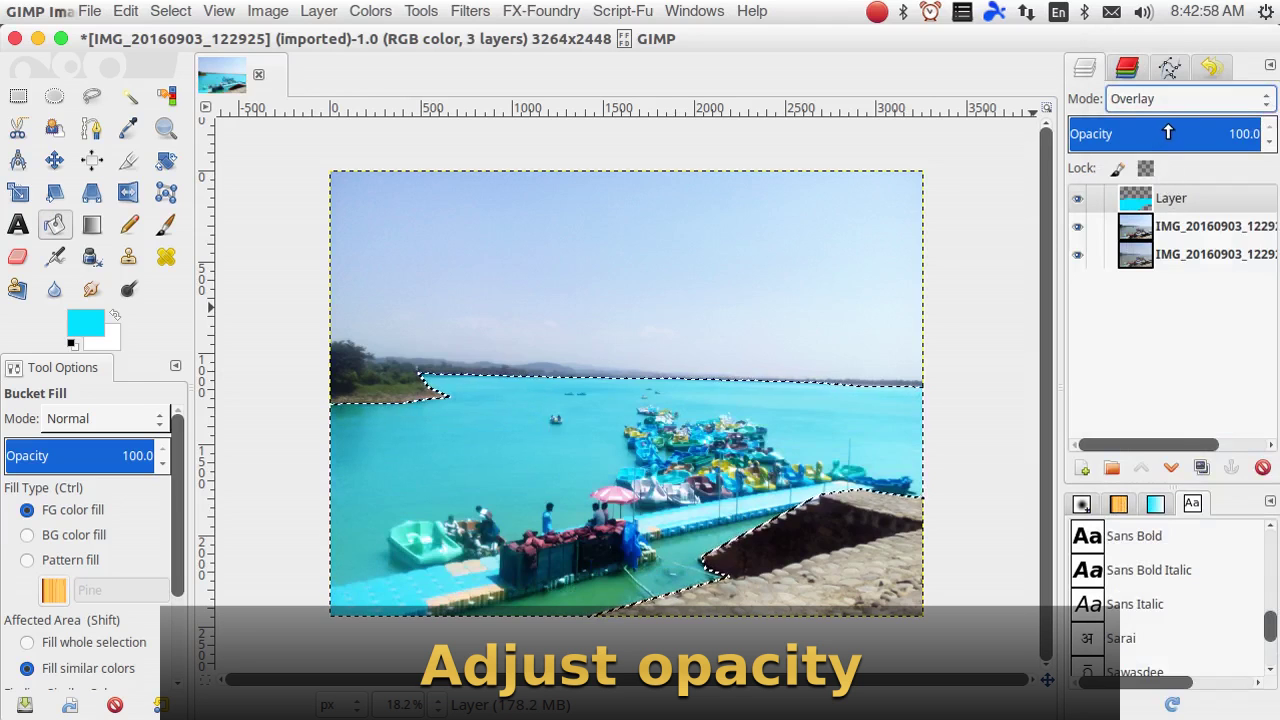
drag(1170, 133, 1172, 133)
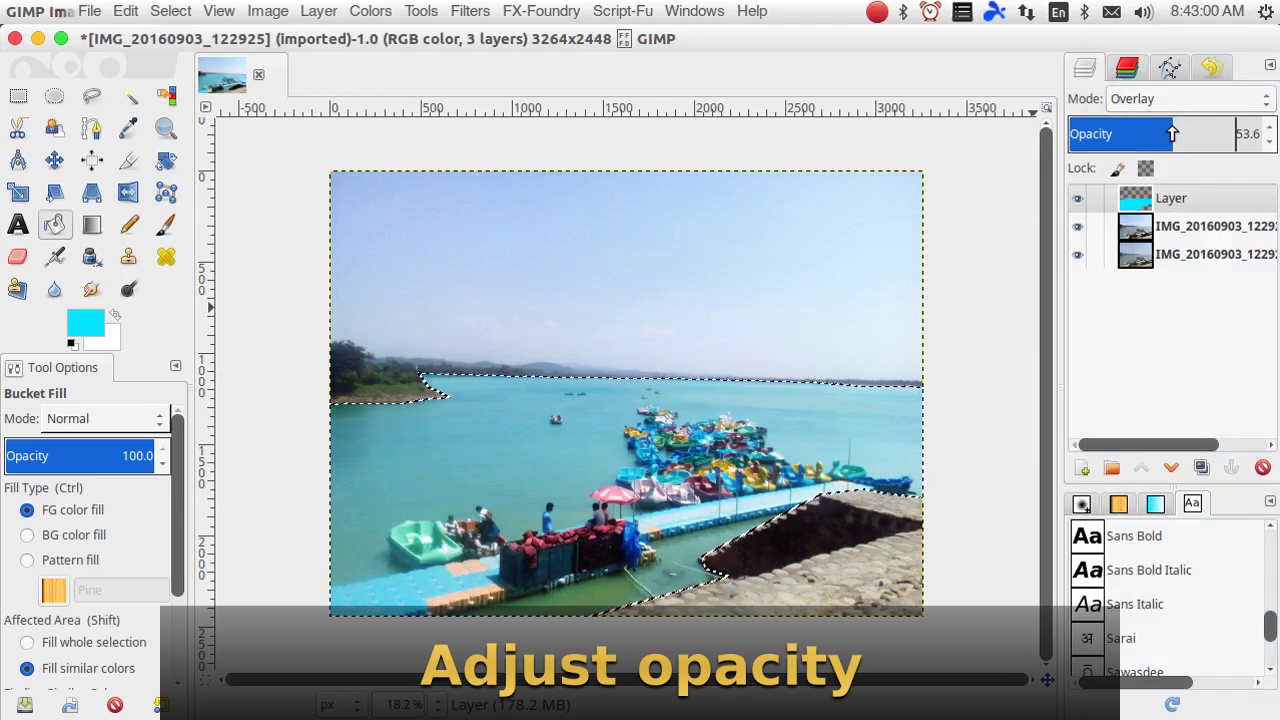
drag(1172, 133, 1152, 148)
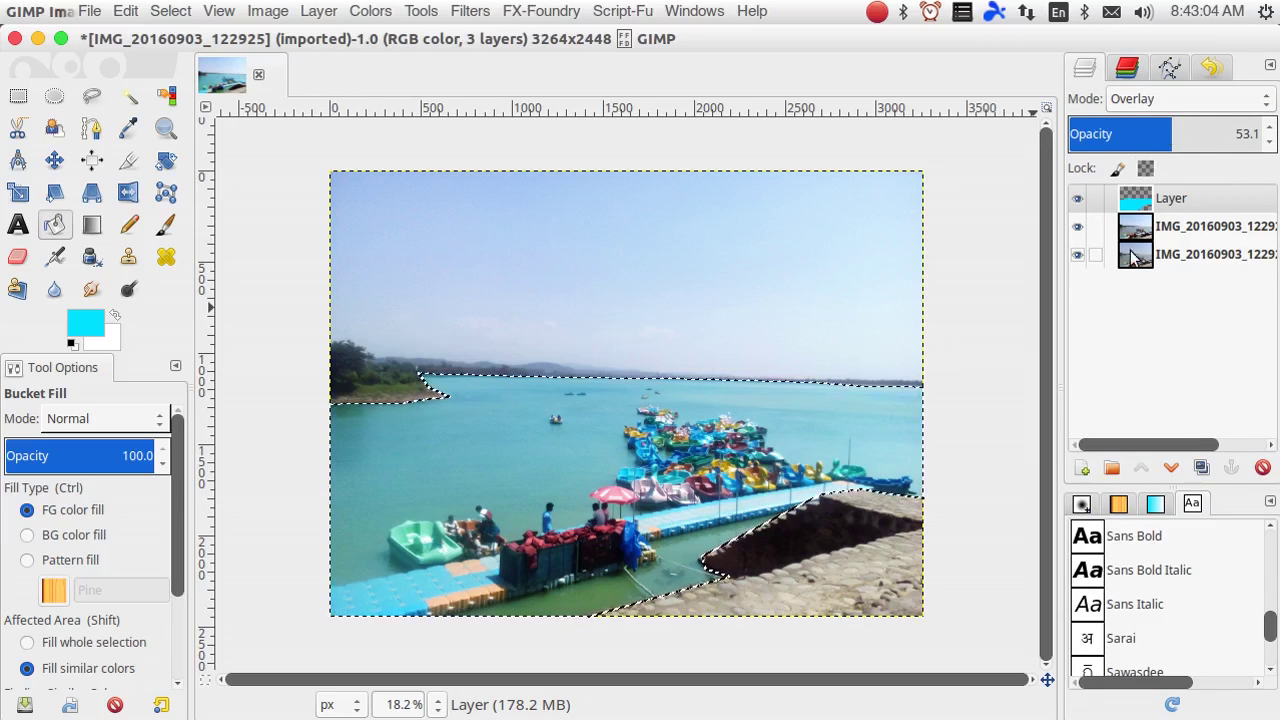
- Clear the water selection, zoom to 50% and pan to the pier and green pedal boat
click(170, 10)
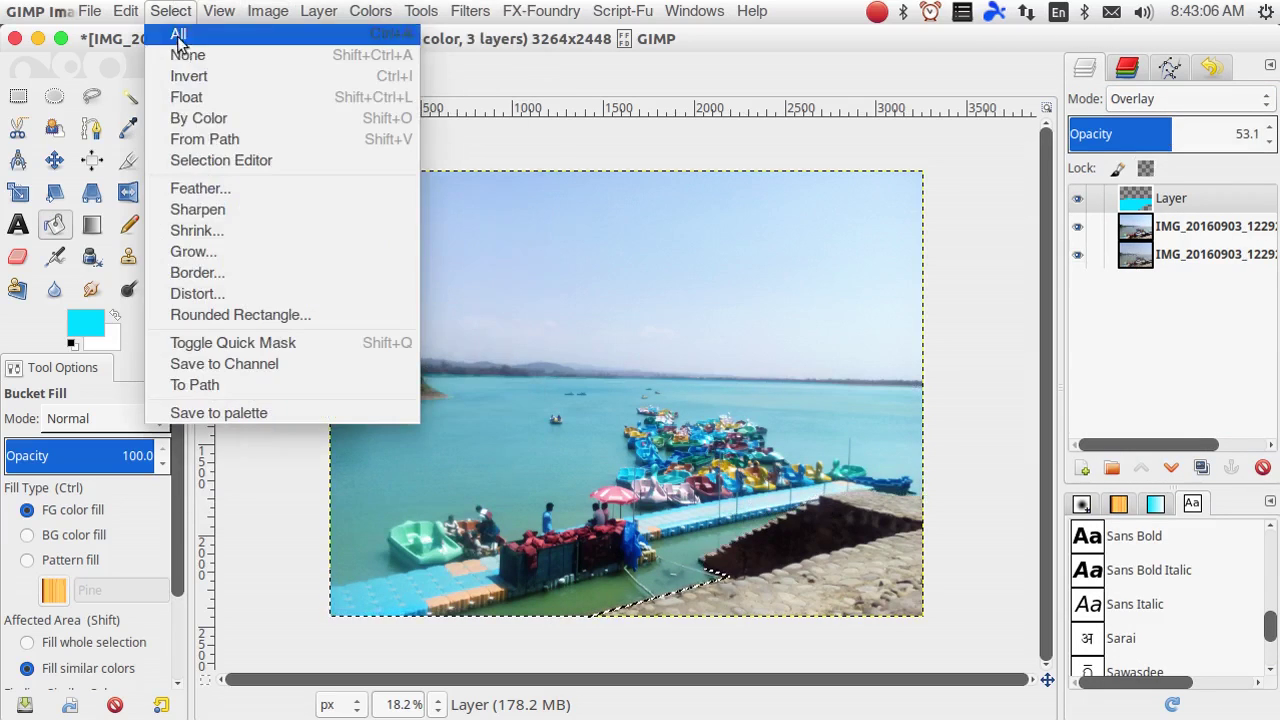
key(Escape)
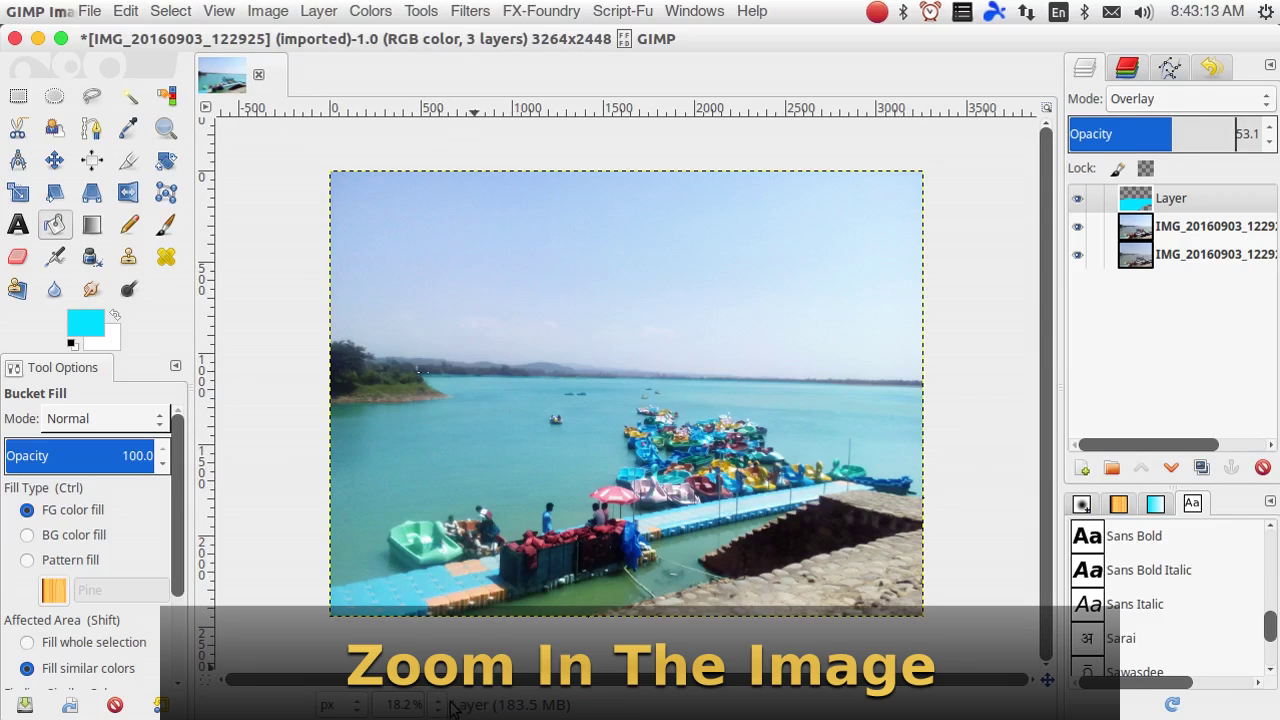
click(447, 705)
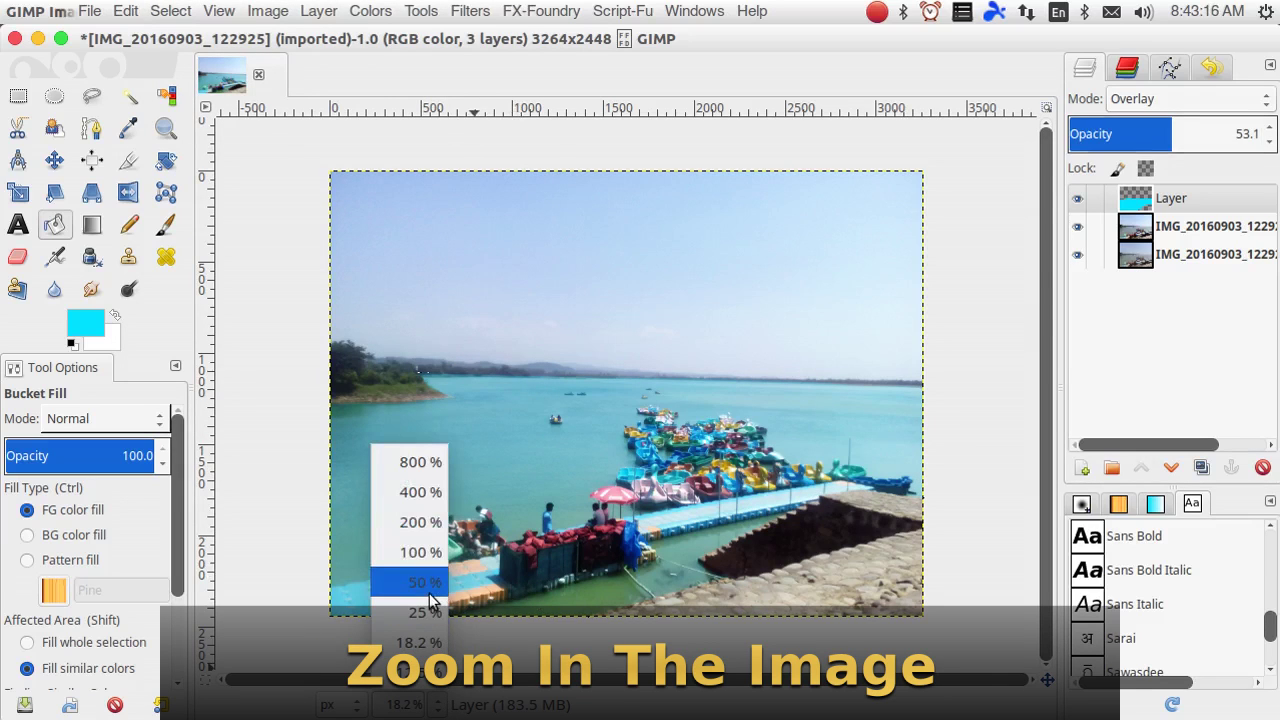
click(430, 584)
drag(1045, 485, 1045, 645)
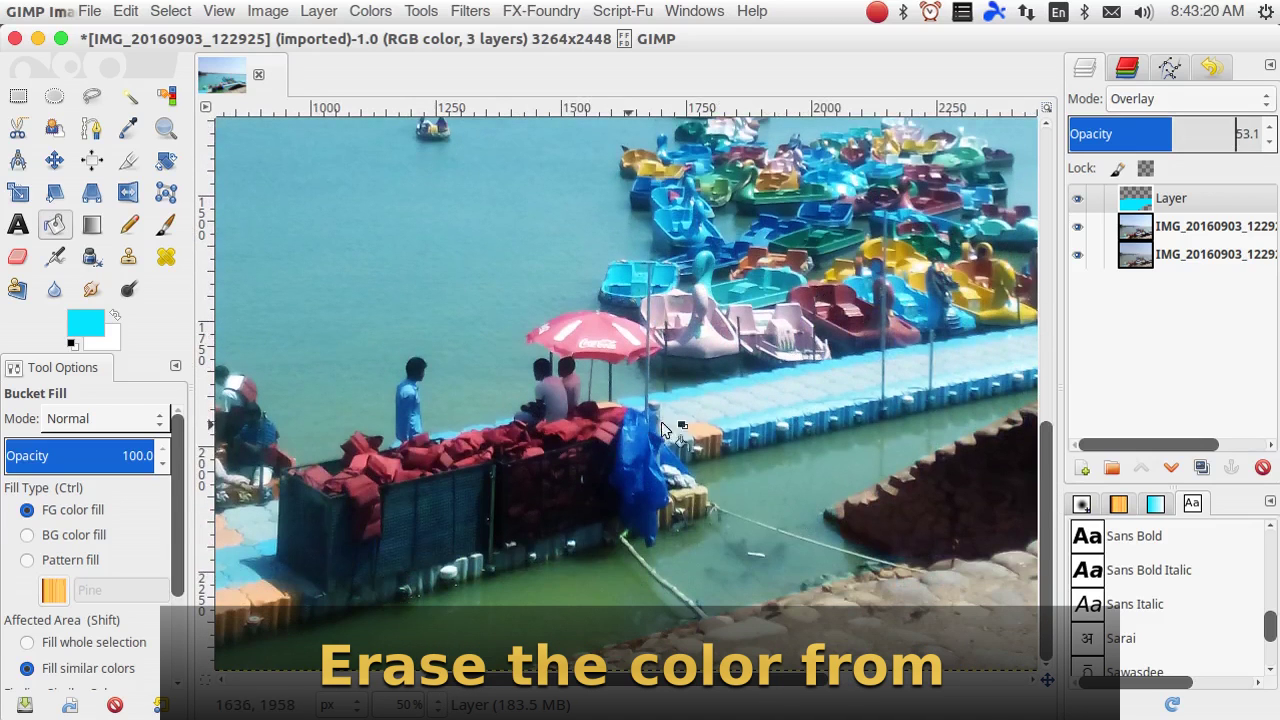
drag(500, 680, 297, 690)
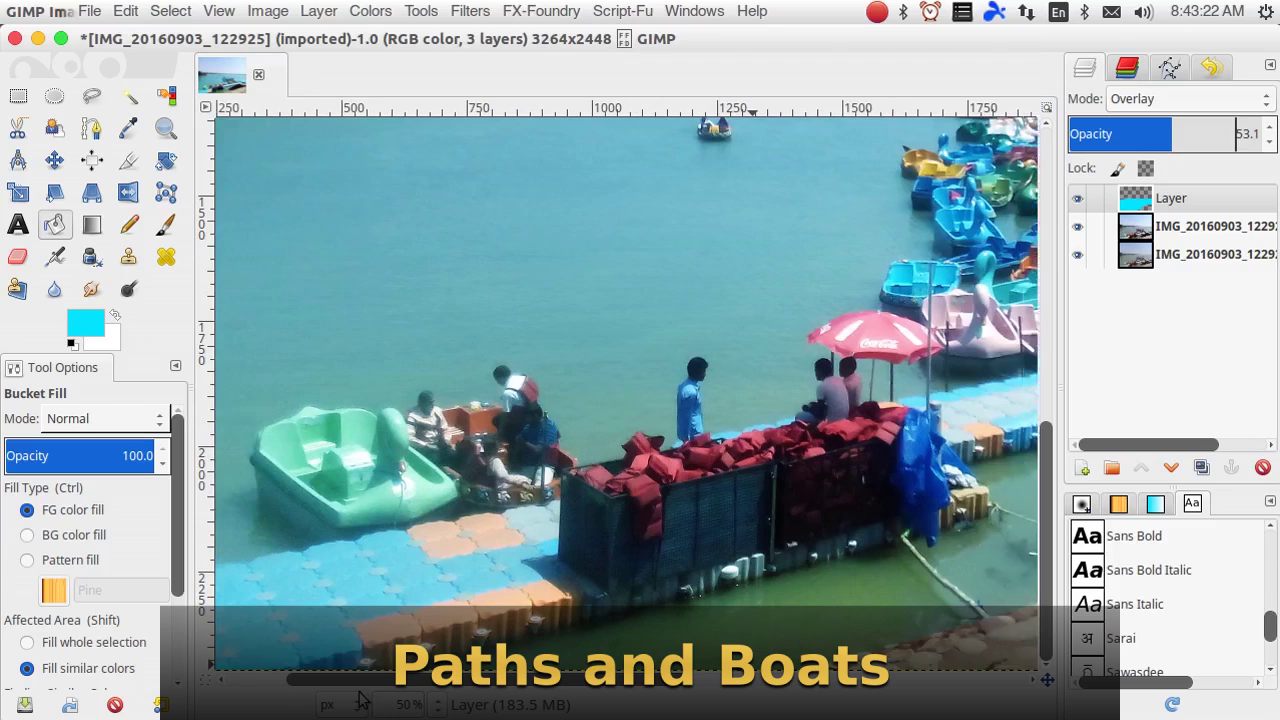
- Erase the cyan tint from the dock and the people by the green boat with an 82.22-size eraser
click(24, 258)
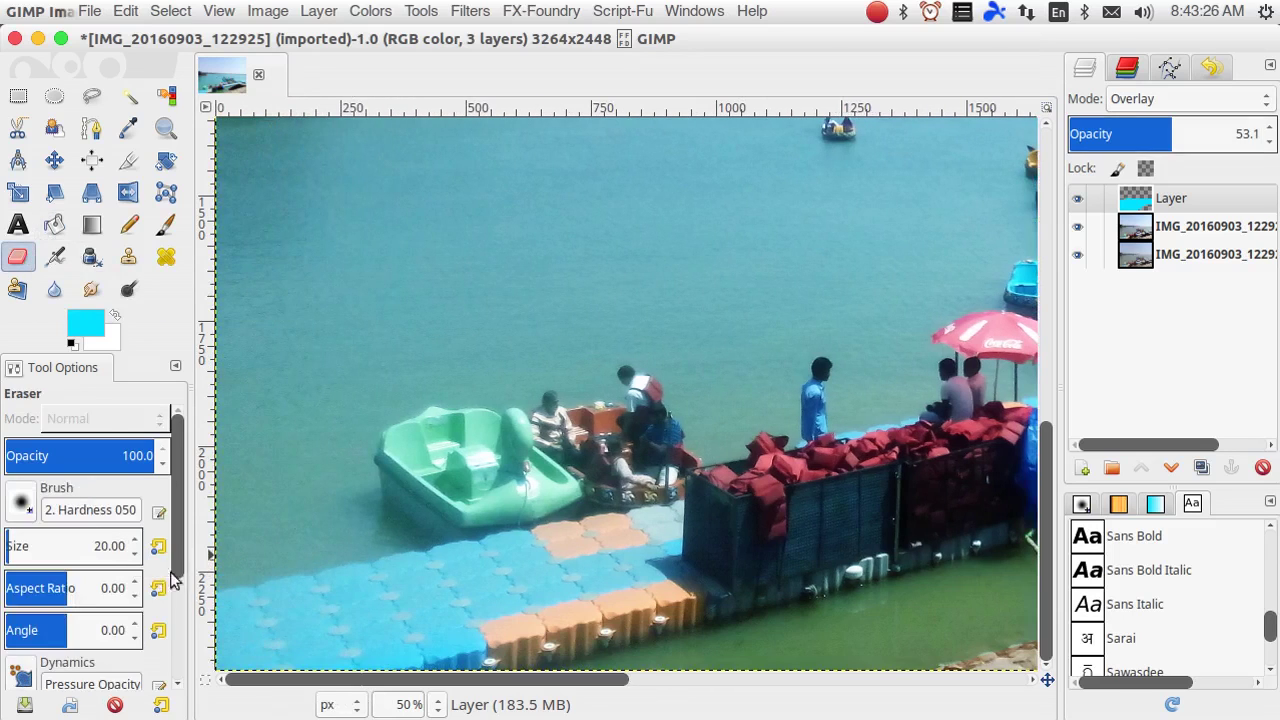
drag(10, 545, 16, 545)
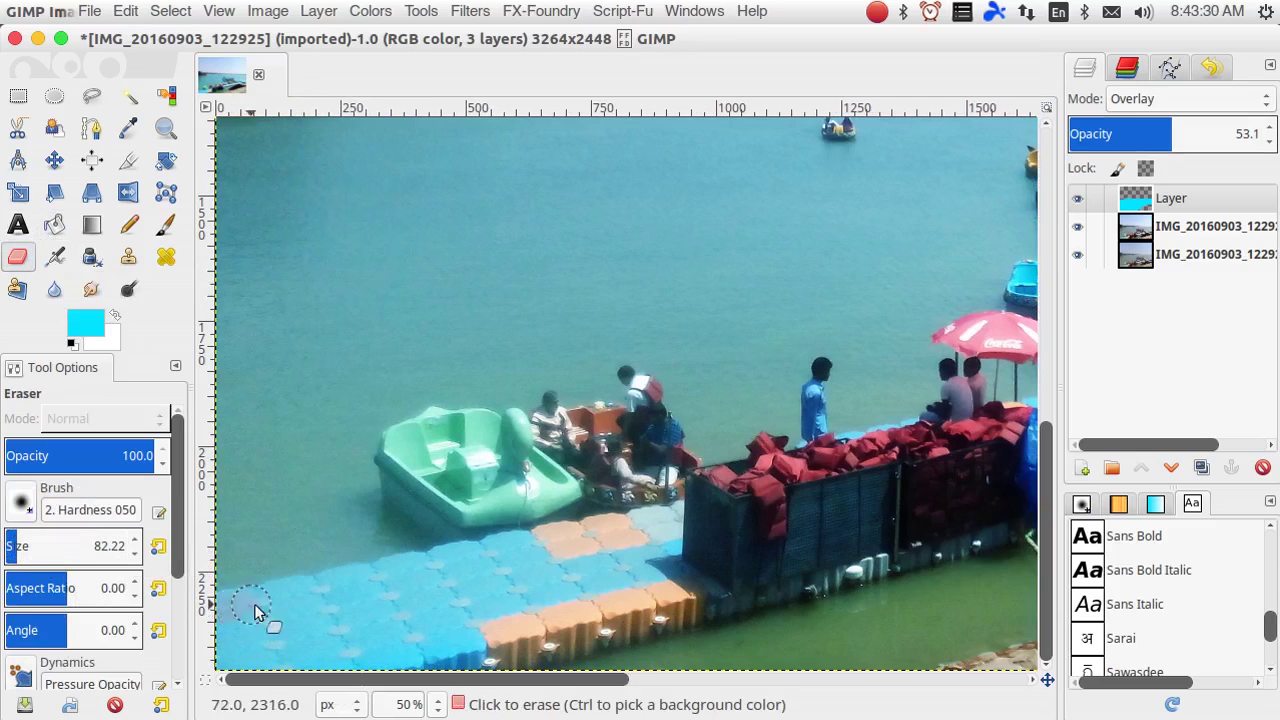
mouse_move(292, 601)
mouse_down()
mouse_move(627, 565)
mouse_move(663, 523)
mouse_up()
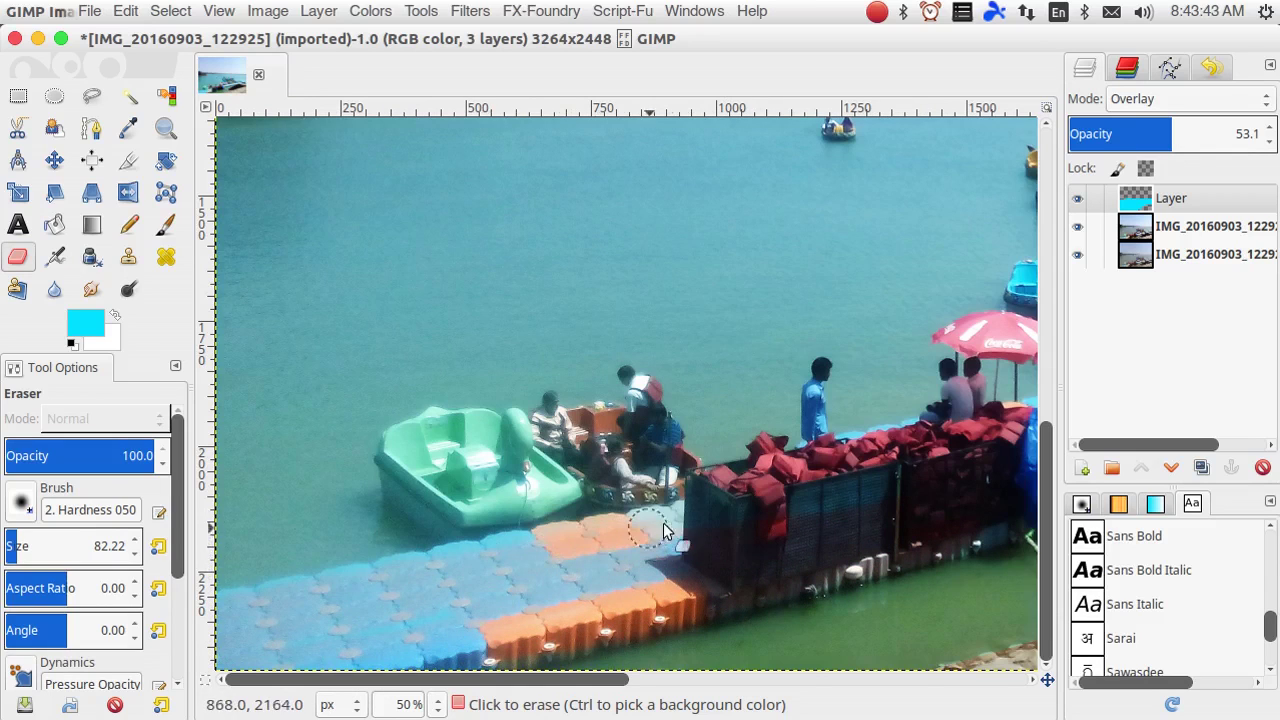
key(ctrl+z)
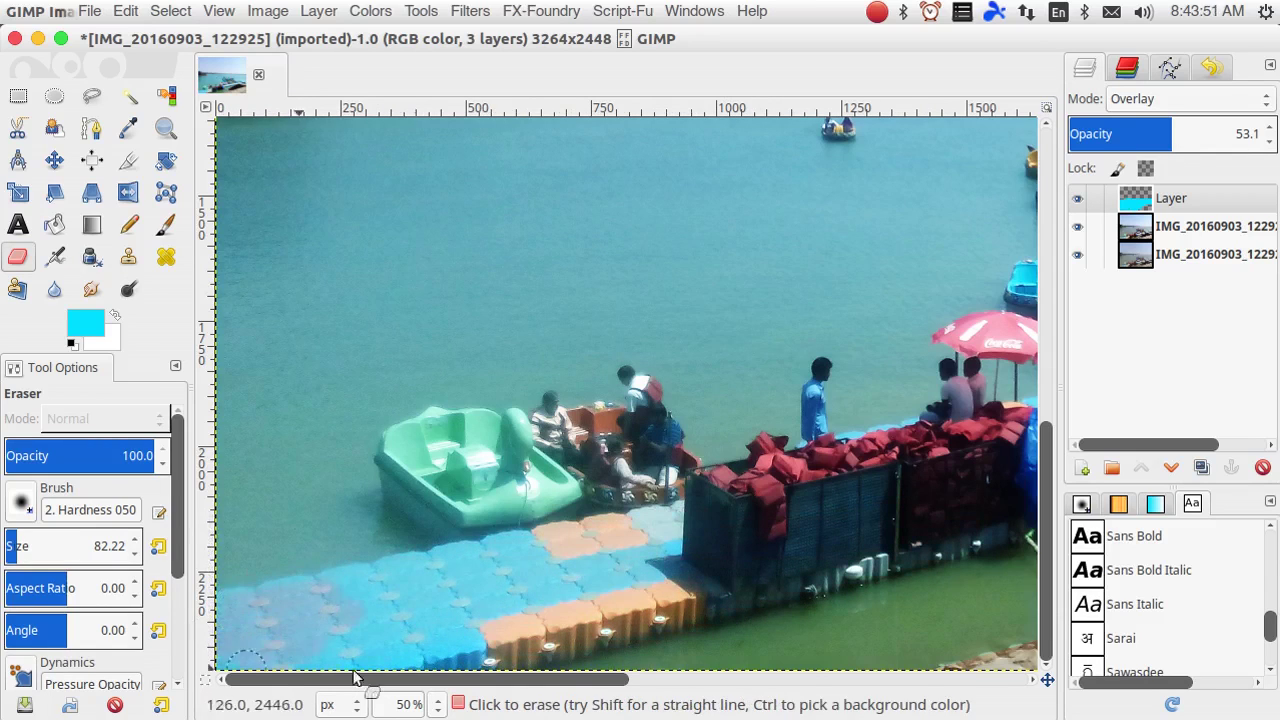
mouse_move(450, 582)
mouse_down()
mouse_move(340, 665)
mouse_move(751, 510)
mouse_move(379, 587)
mouse_move(436, 428)
mouse_up()
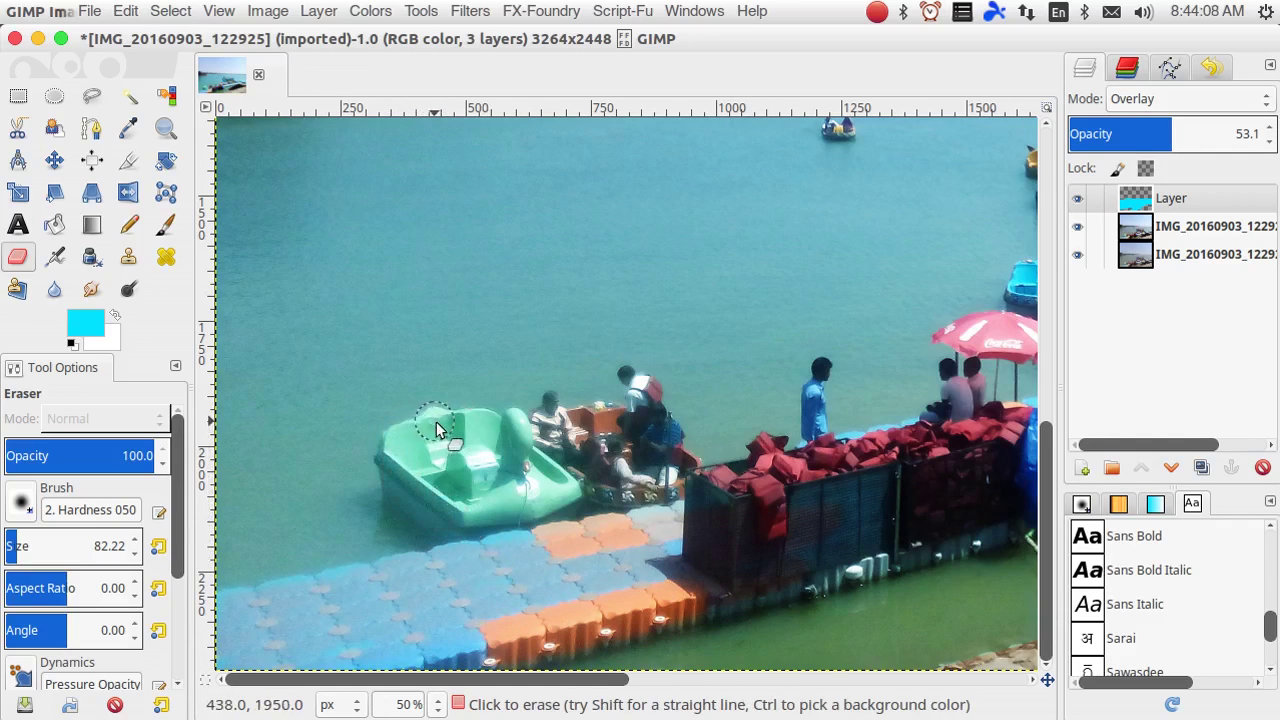
mouse_move(494, 514)
mouse_down()
mouse_move(650, 432)
mouse_move(579, 451)
mouse_move(494, 423)
mouse_move(452, 488)
mouse_up()
- Erase the tint from the red cushions, walkway and pedal boats, then shrink the eraser to 33.49
drag(528, 694, 631, 694)
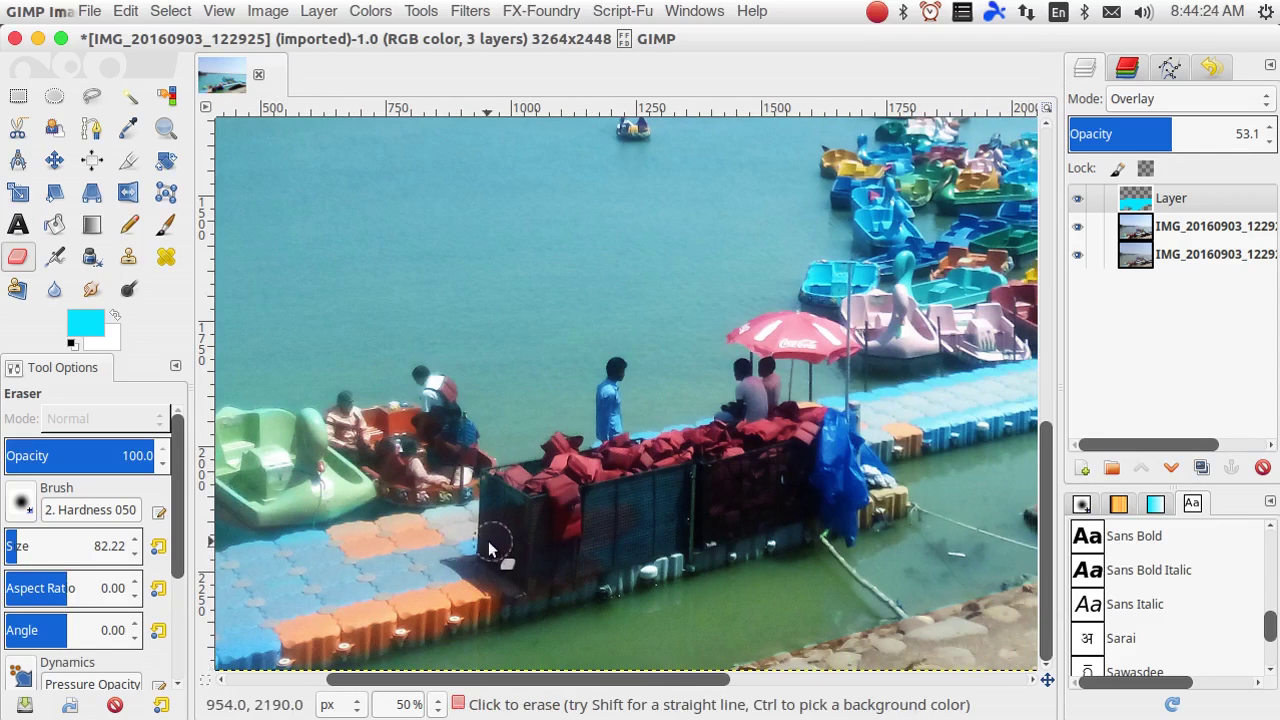
drag(755, 432, 619, 521)
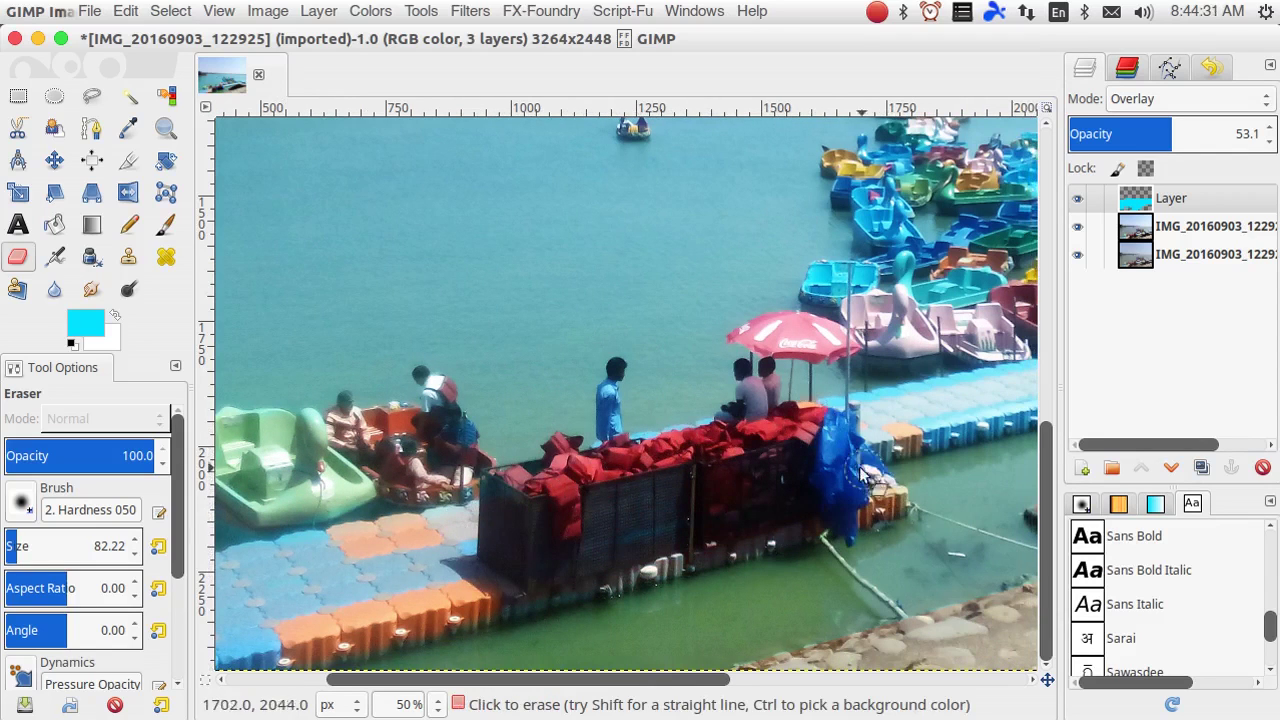
drag(600, 680, 780, 680)
mouse_move(576, 433)
mouse_down()
mouse_move(943, 343)
mouse_move(829, 343)
mouse_move(935, 360)
mouse_up()
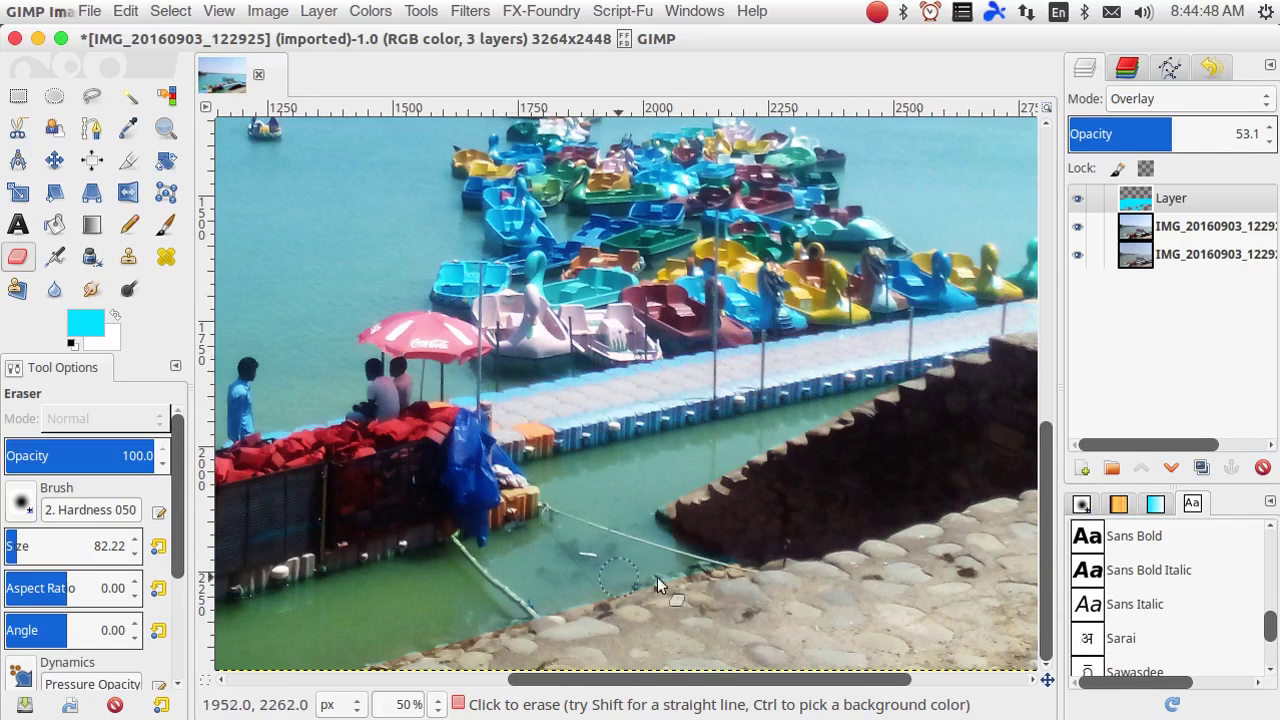
scroll(657, 577, up, 3)
mouse_move(570, 475)
mouse_down()
mouse_move(687, 413)
mouse_move(669, 475)
mouse_move(581, 405)
mouse_move(524, 390)
mouse_move(551, 289)
mouse_move(789, 300)
mouse_move(808, 372)
mouse_up()
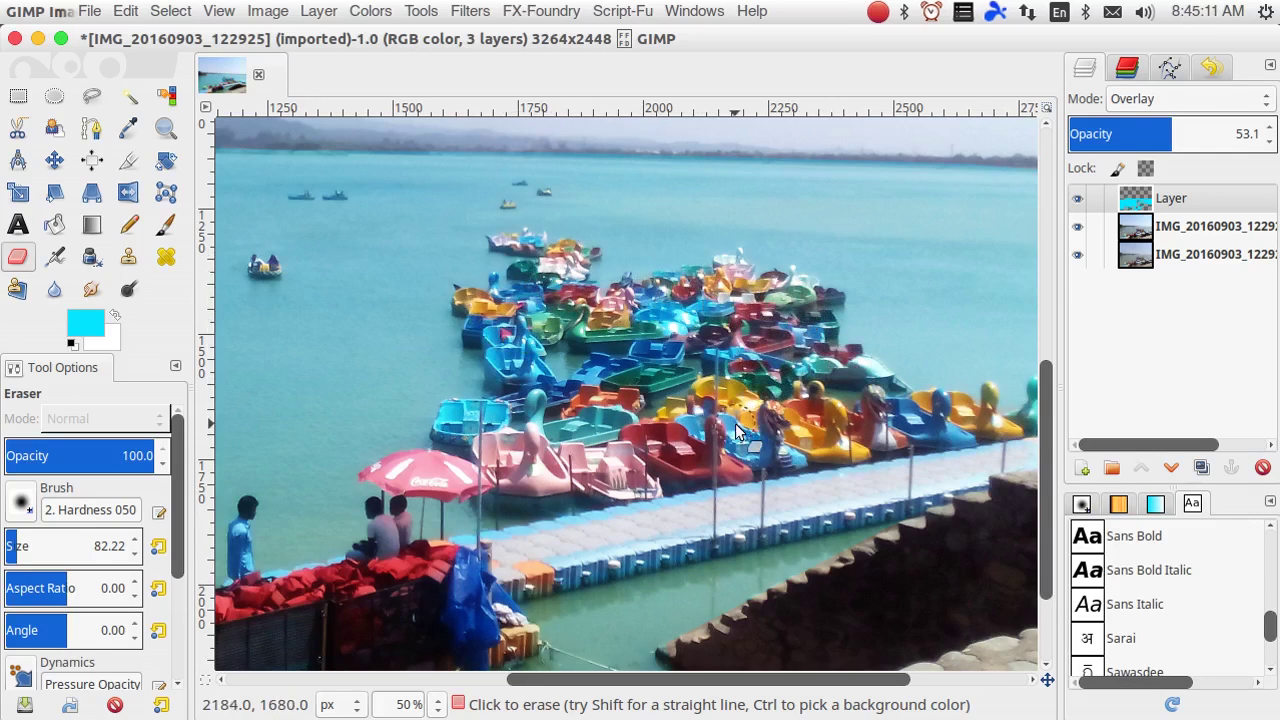
click(4, 540)
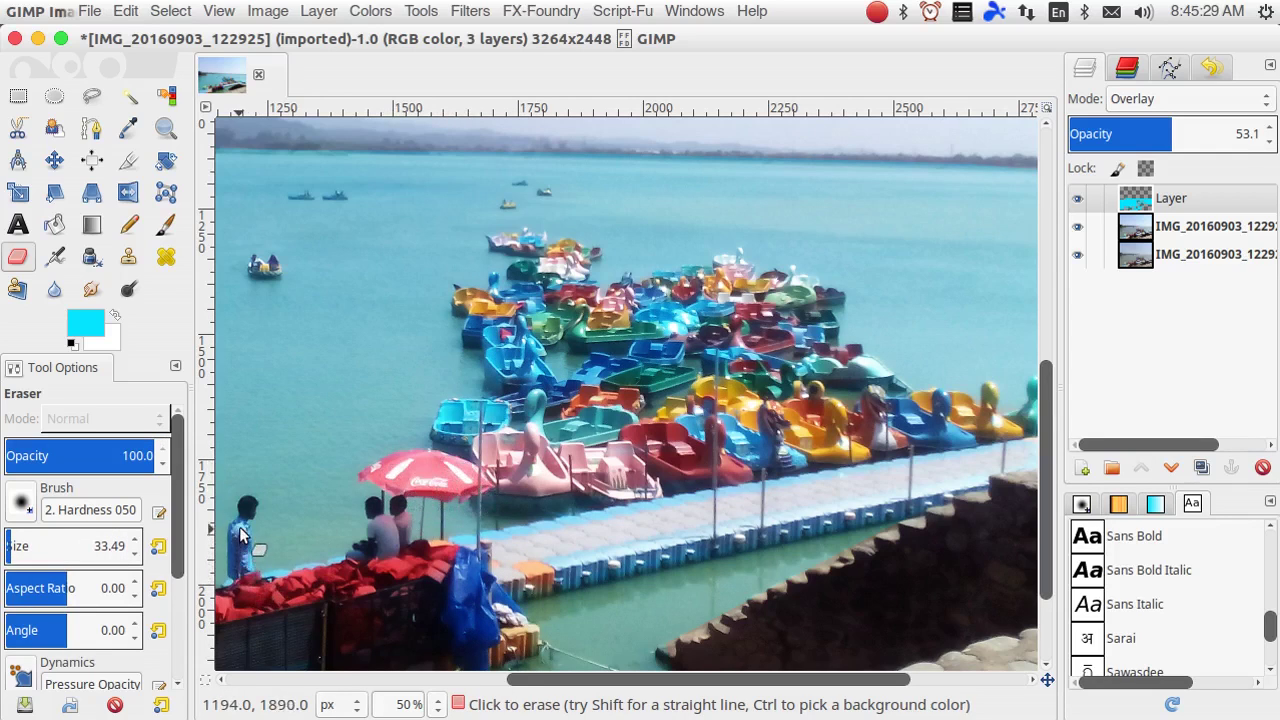
click(436, 708)
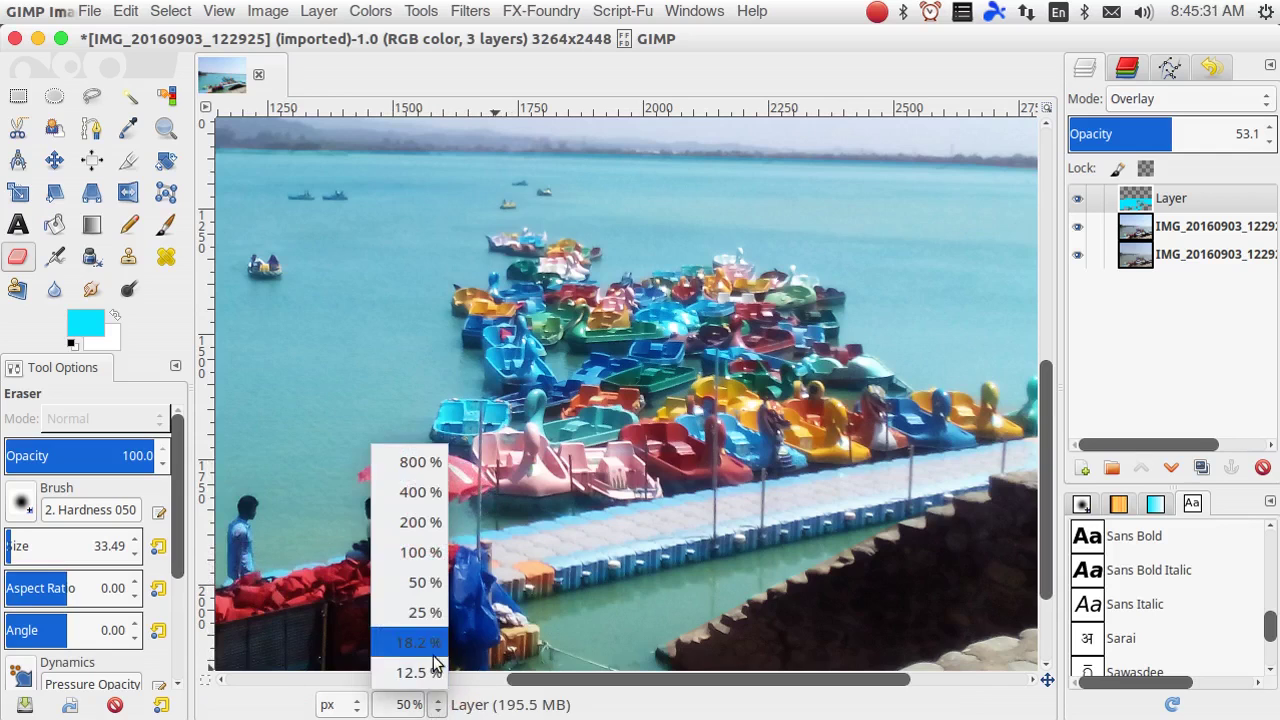
- Zoom out, toggle the cyan overlay off and on to compare, and add a new transparent layer
click(433, 643)
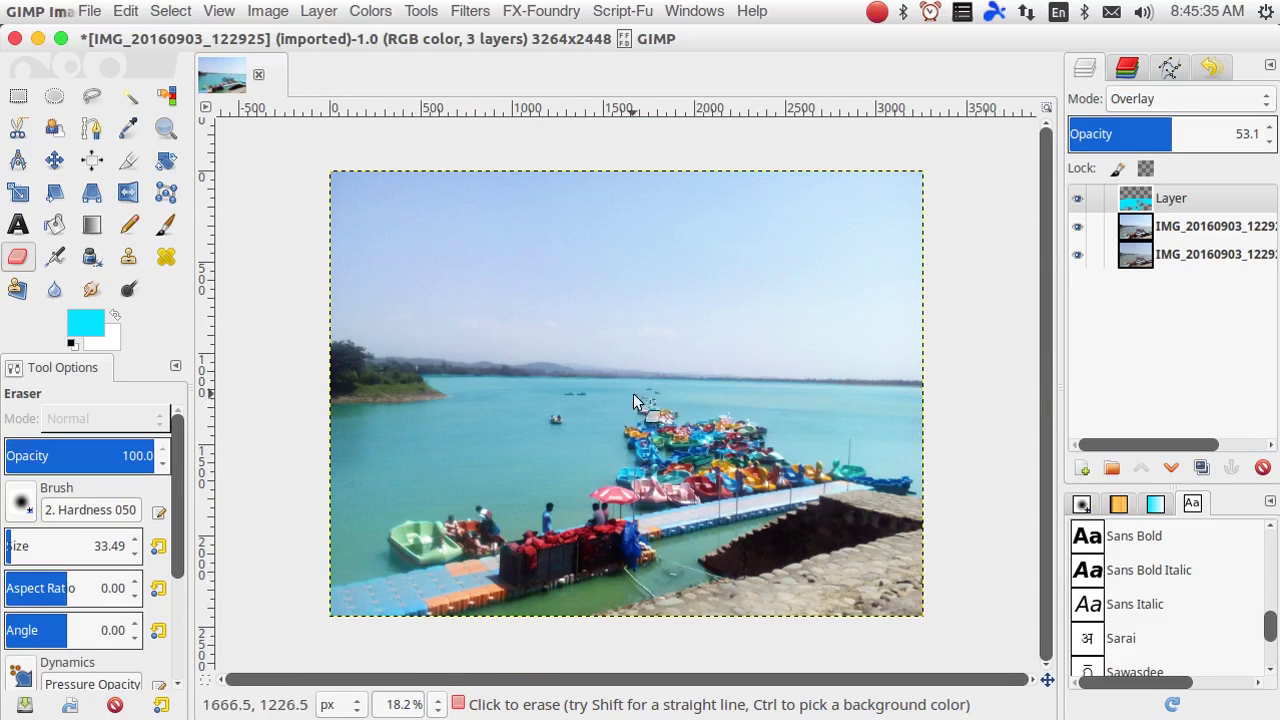
click(1079, 199)
click(1079, 199)
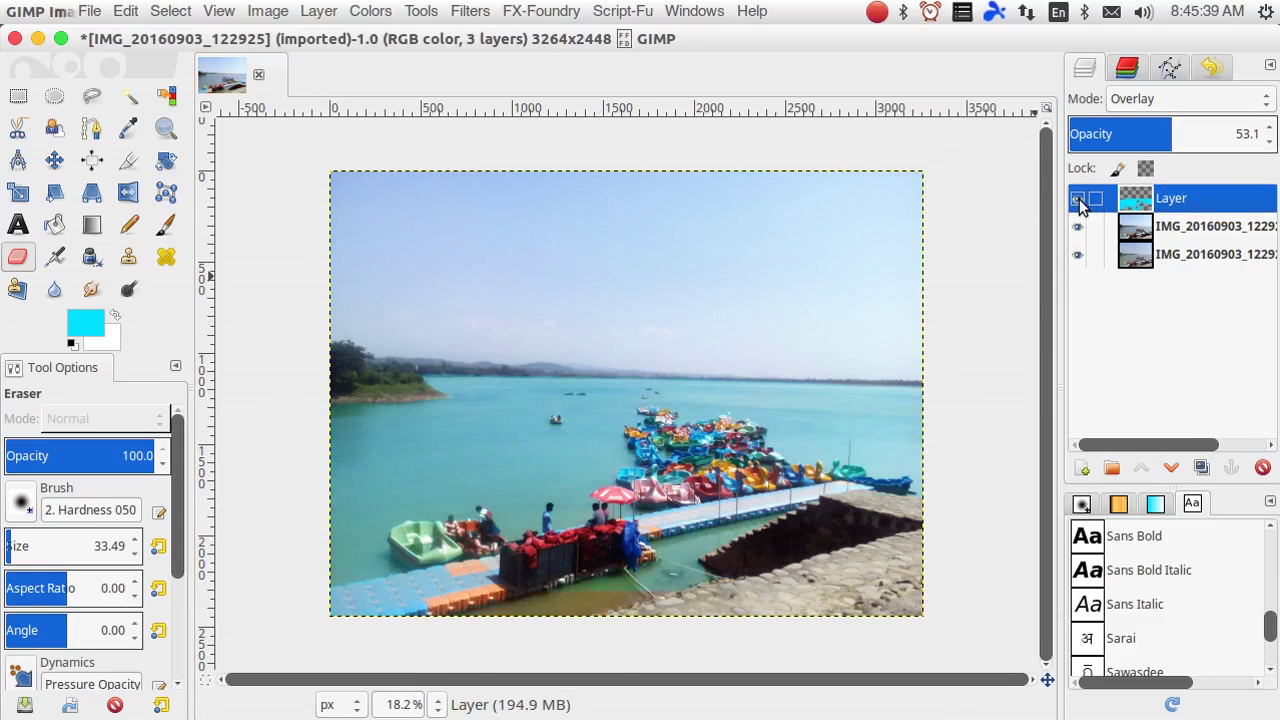
click(1079, 199)
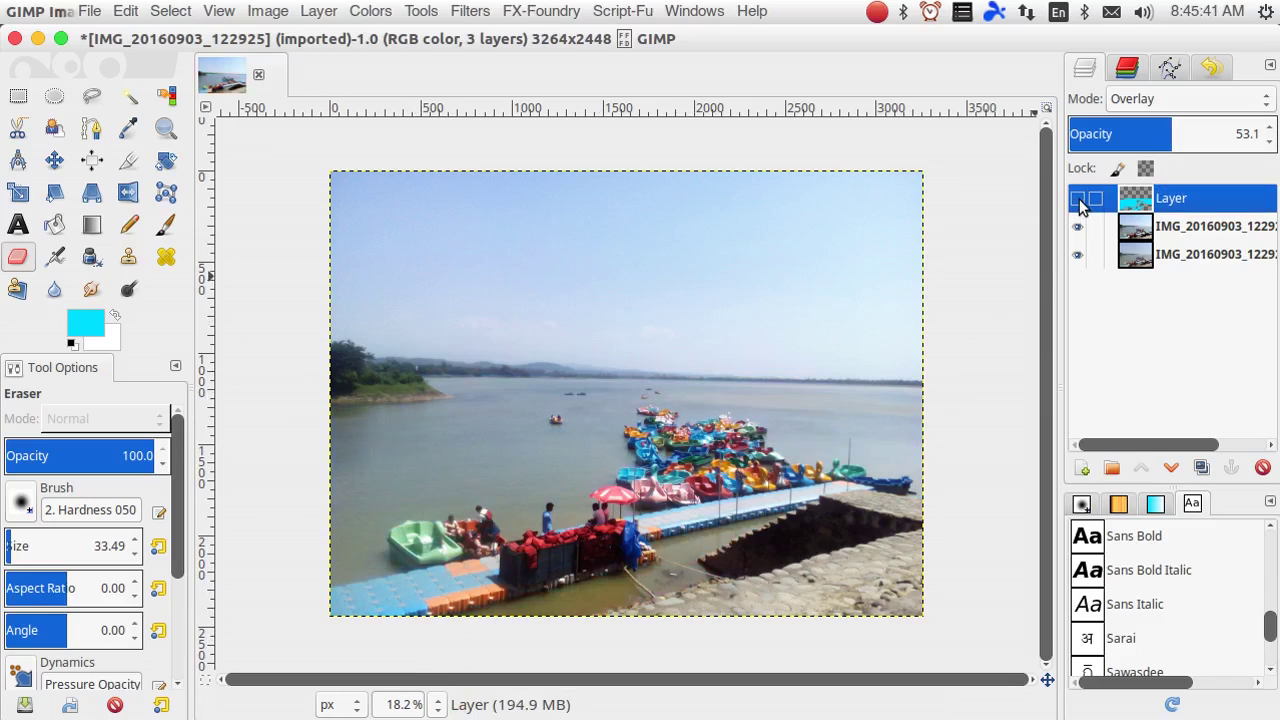
click(1078, 199)
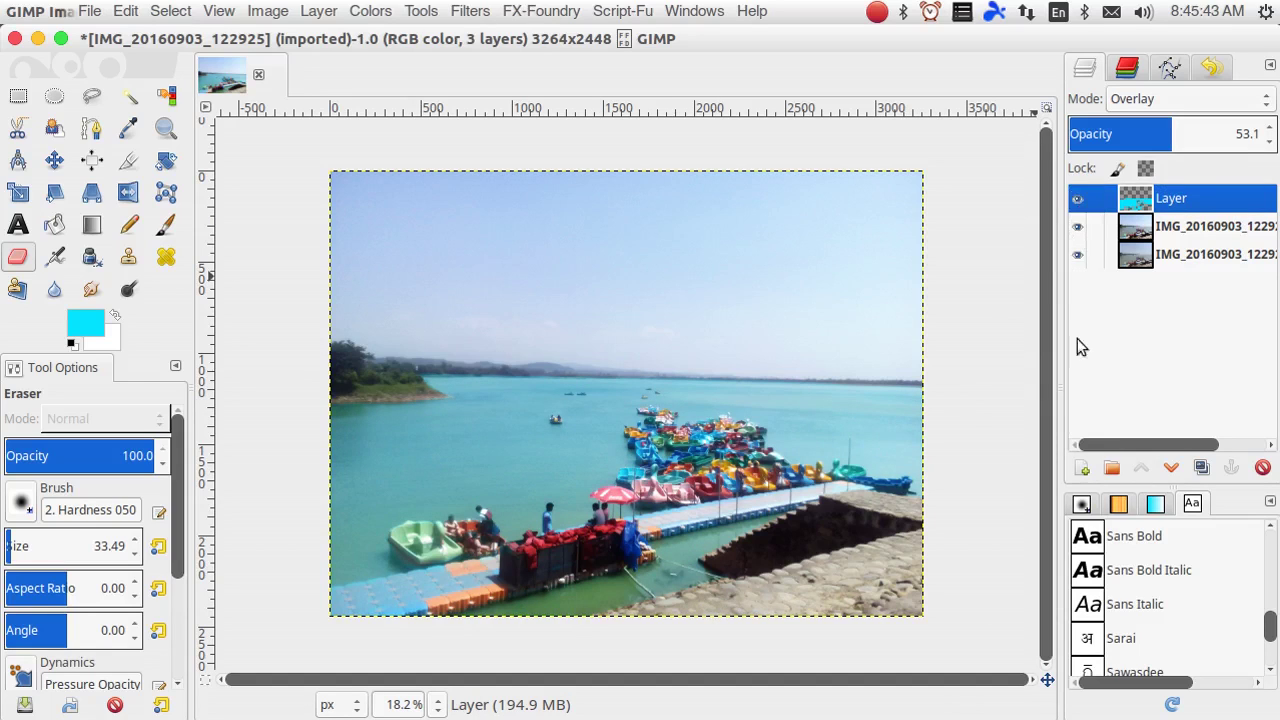
click(1081, 468)
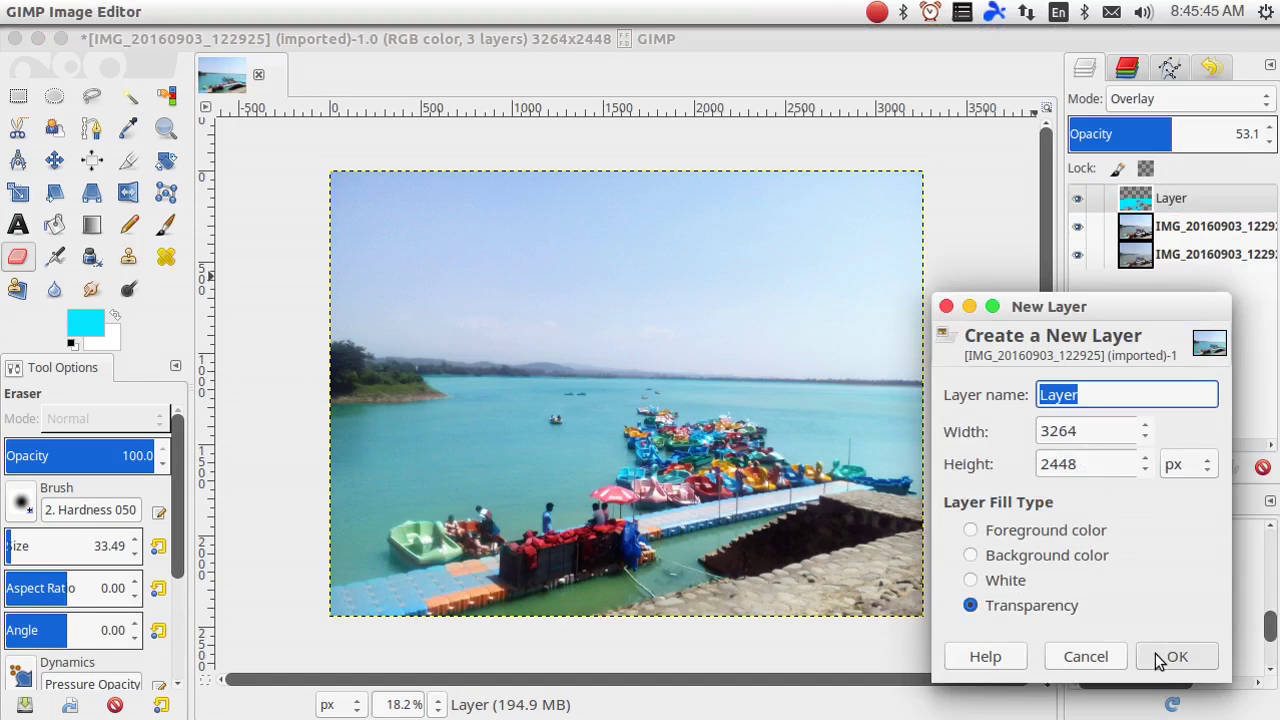
click(1160, 656)
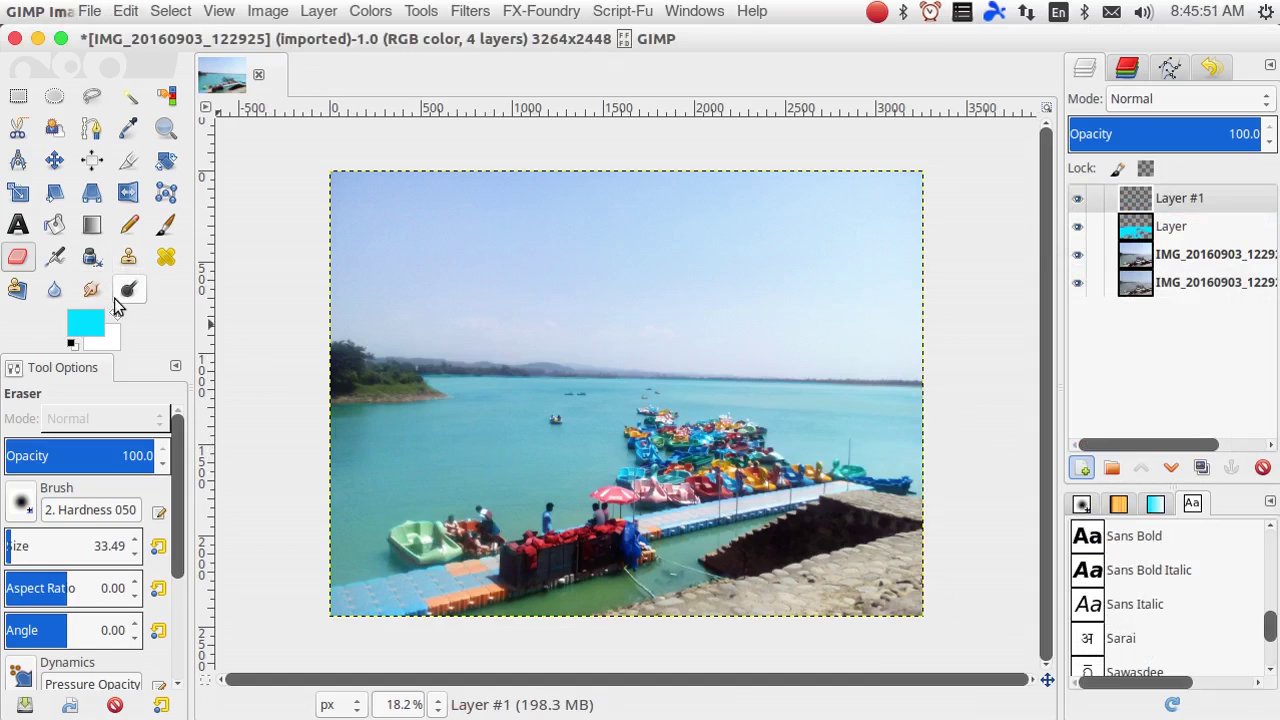
- With Free Select, outline the treeline shore from the photo's left edge to its right edge
click(91, 96)
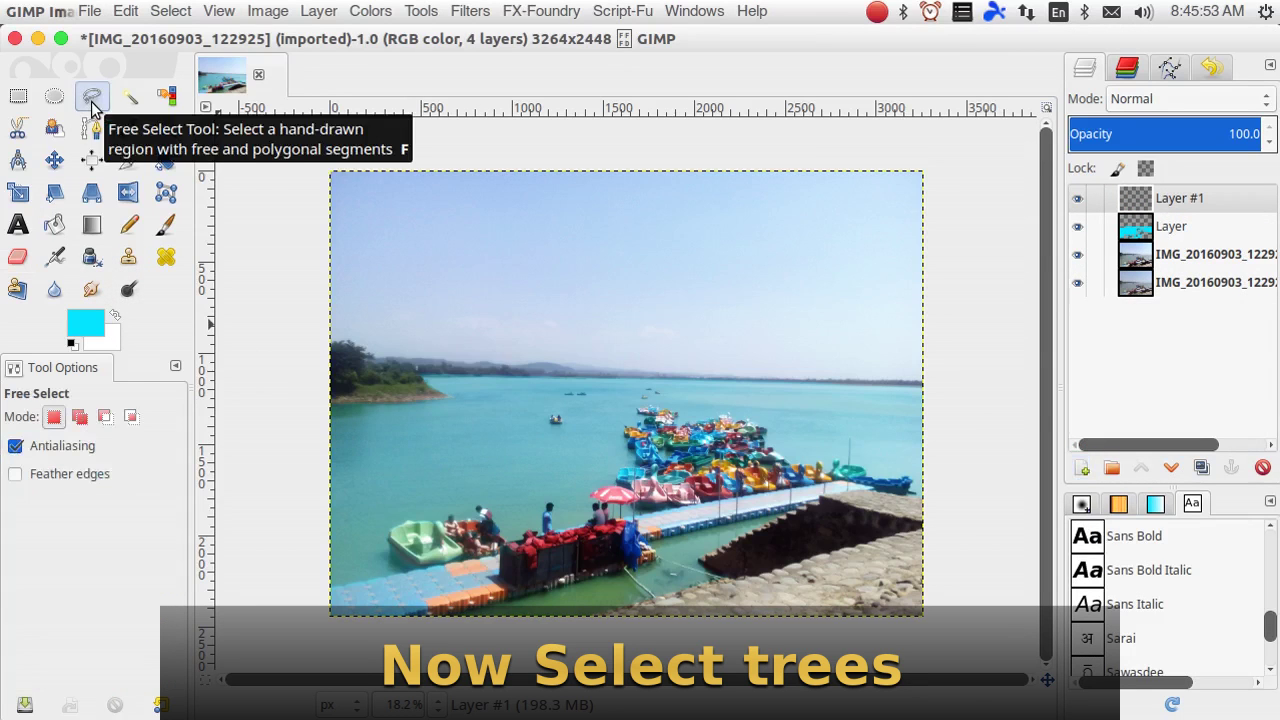
click(327, 403)
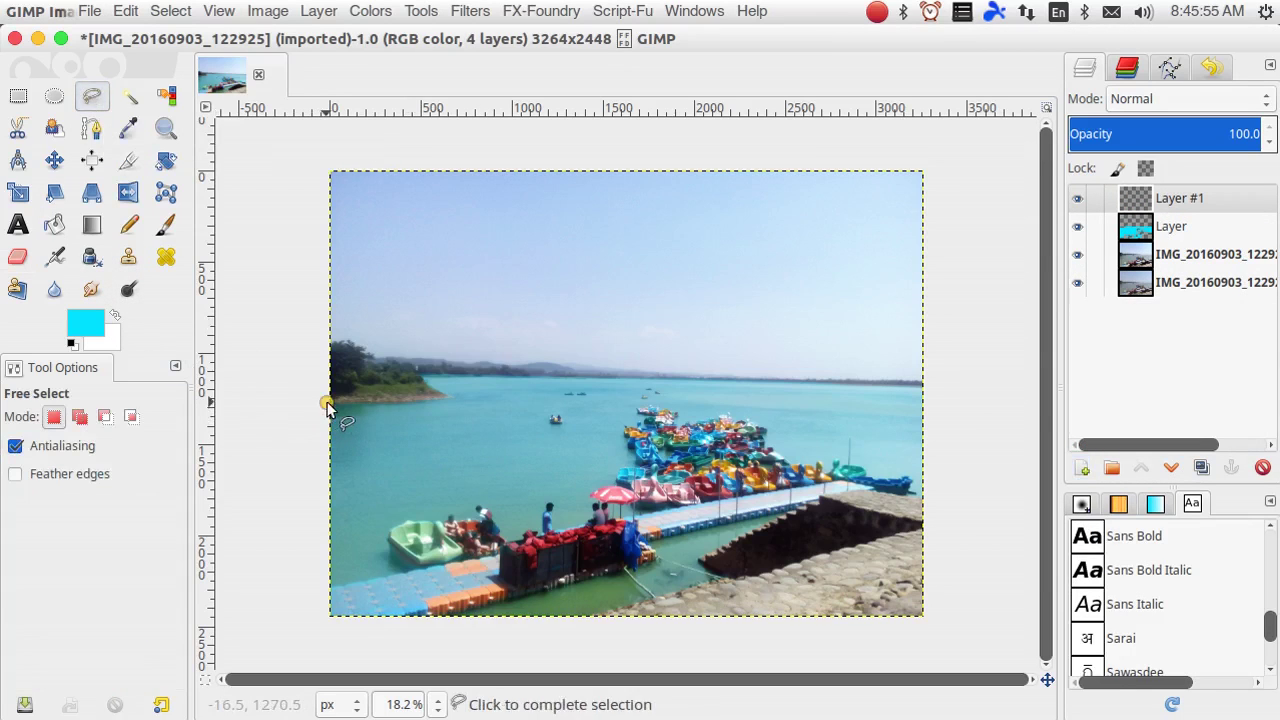
click(448, 398)
click(428, 386)
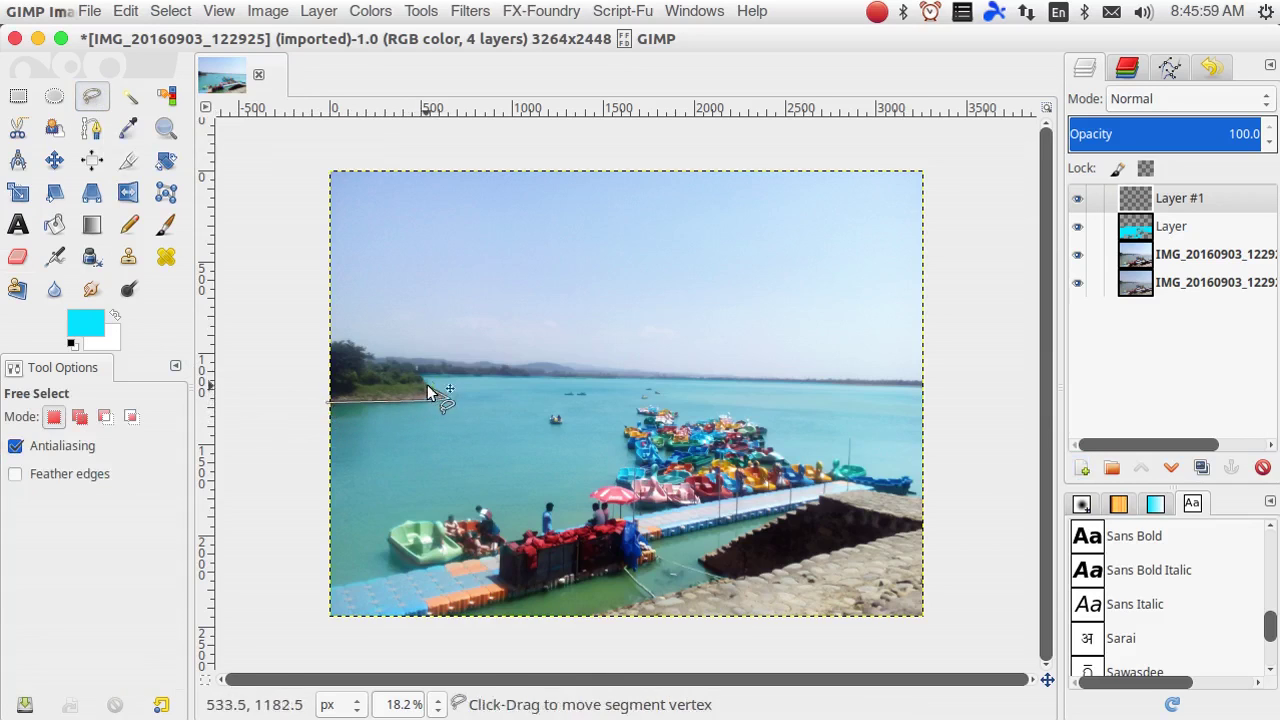
click(418, 372)
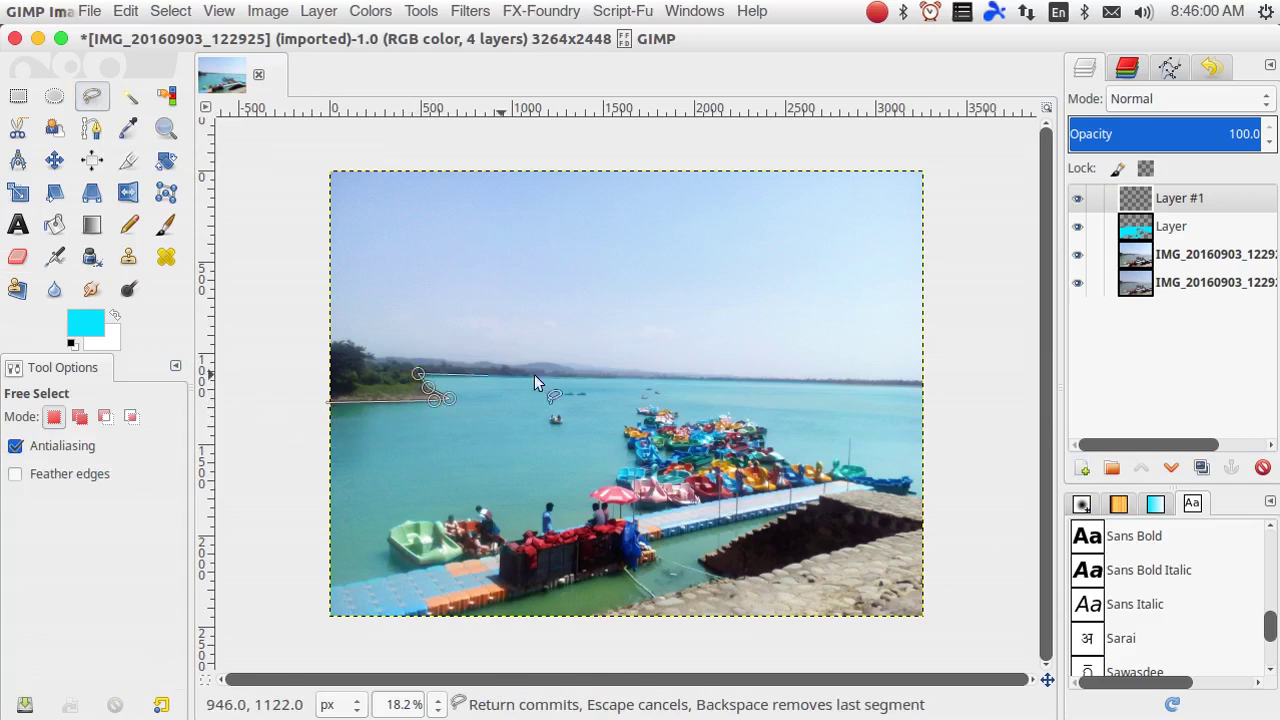
click(923, 384)
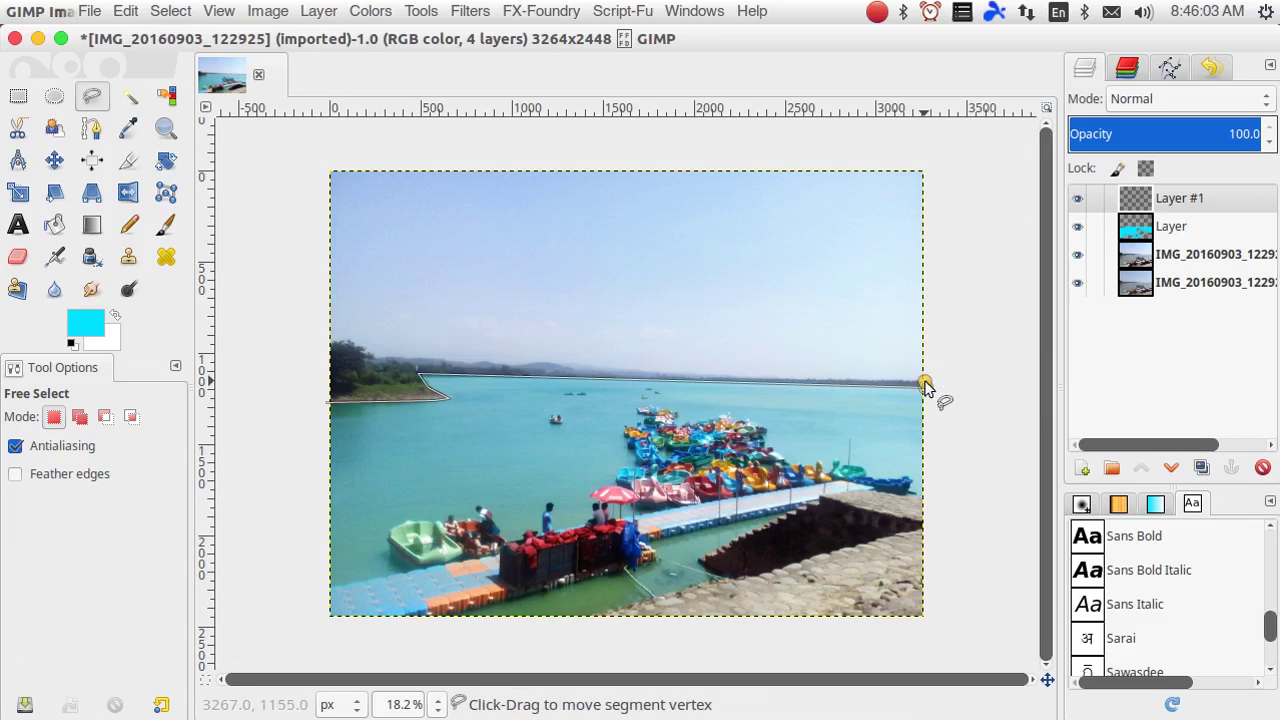
- Trace back left along the horizon and distant hills and close the tree selection
click(732, 378)
click(617, 372)
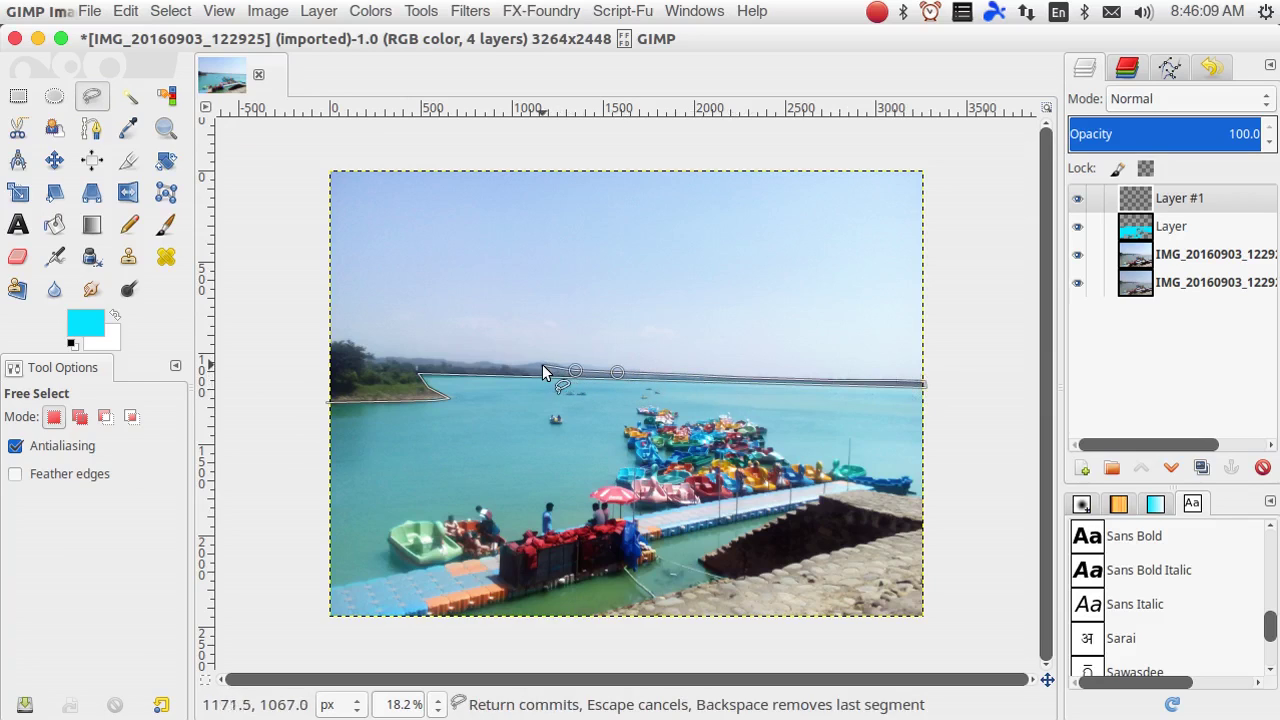
click(541, 362)
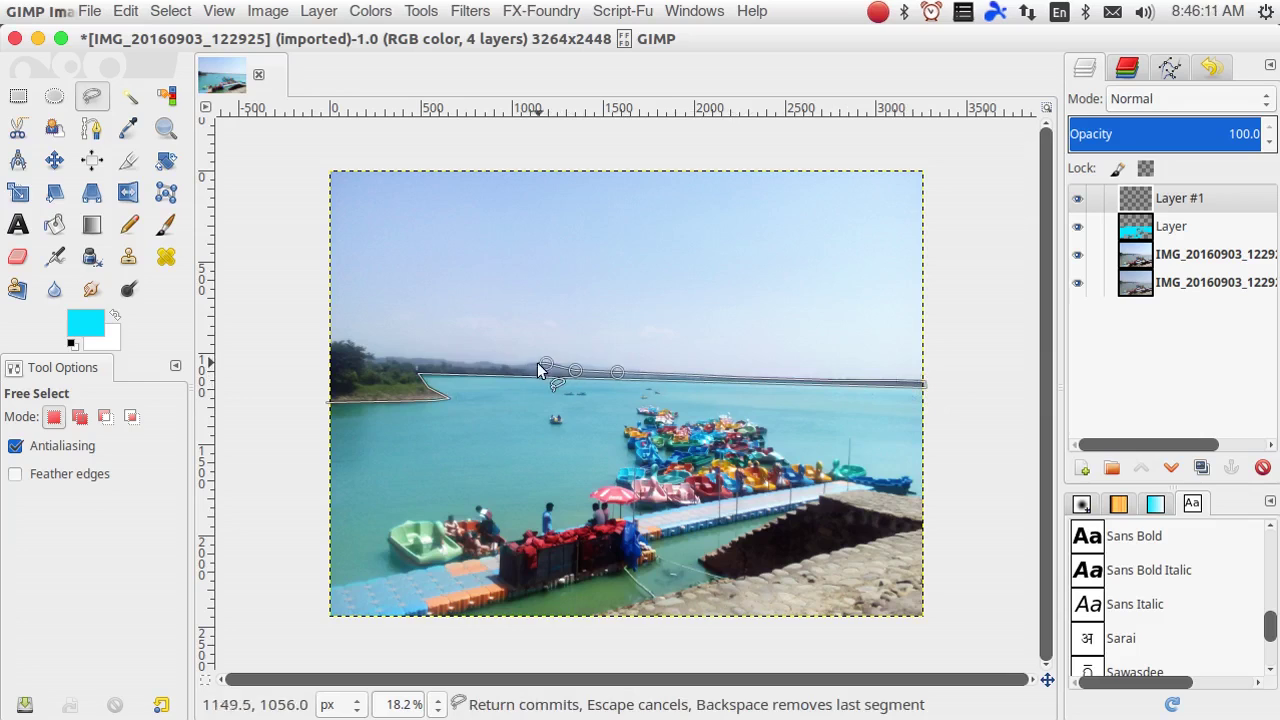
click(518, 365)
click(500, 364)
click(484, 361)
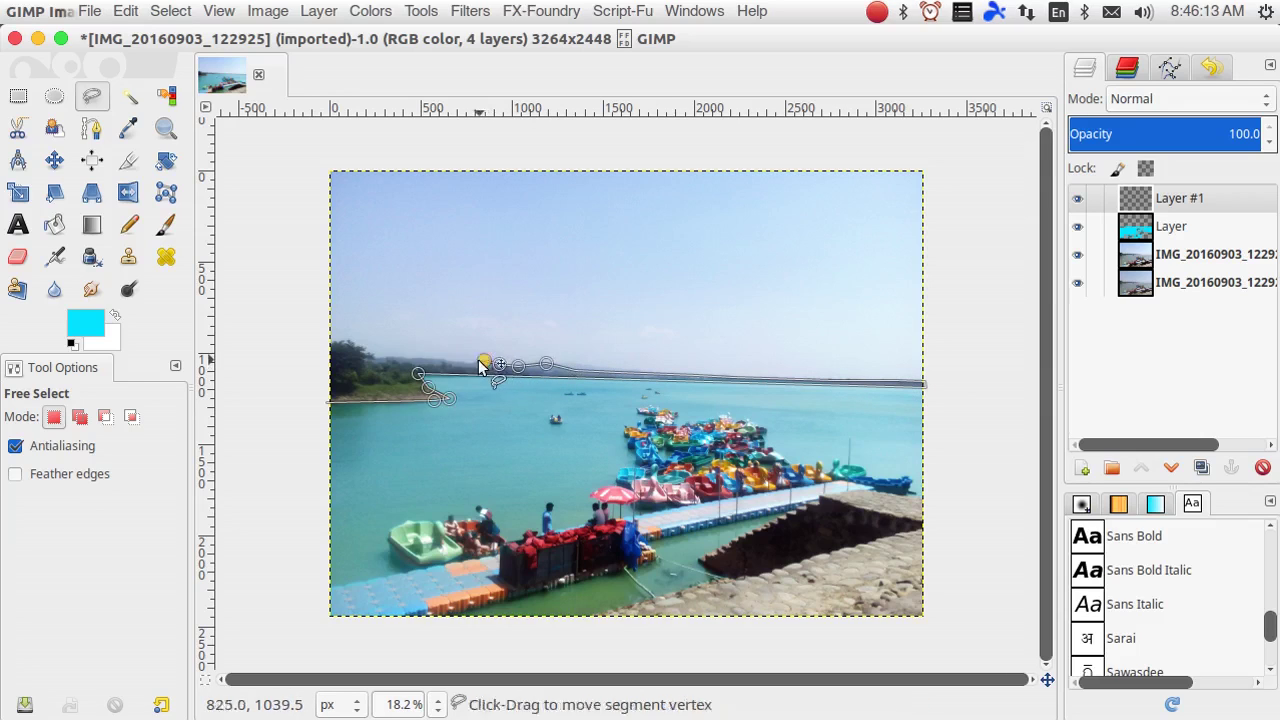
click(467, 364)
click(430, 358)
click(410, 357)
click(388, 357)
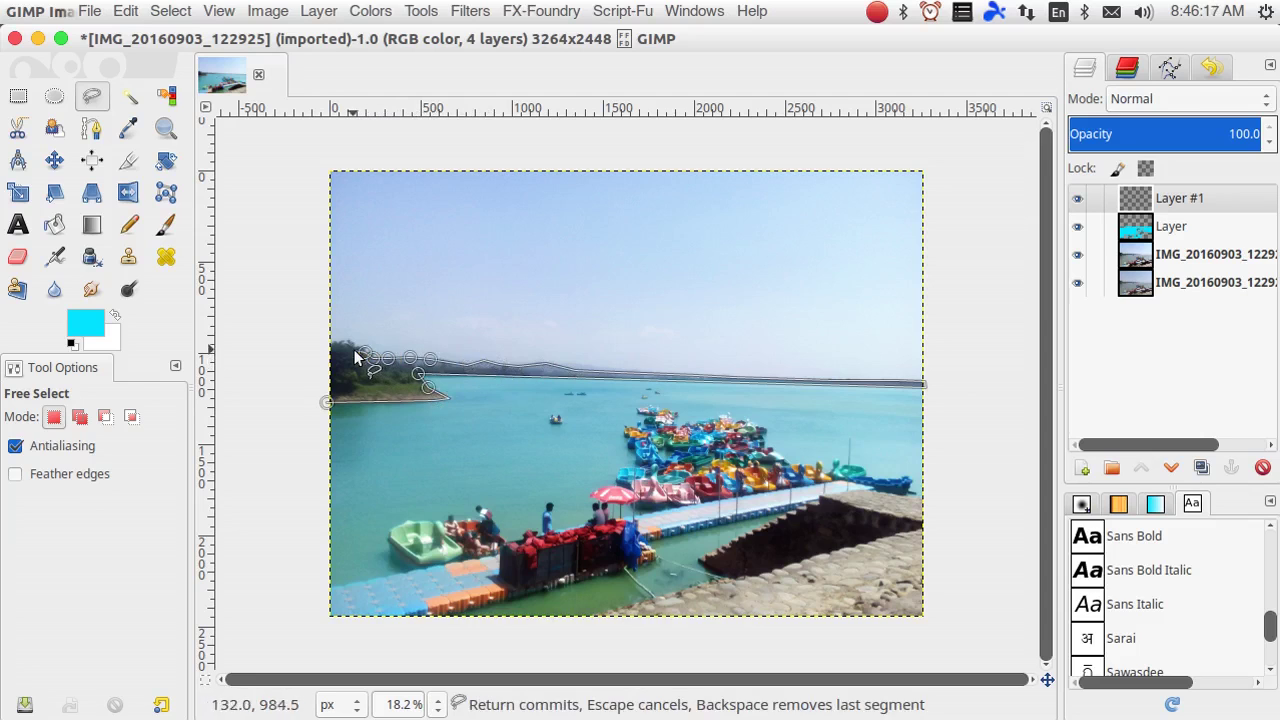
click(333, 343)
- Close the outline around the distant trees and set the foreground colour to green 71ed1f
click(325, 402)
click(95, 323)
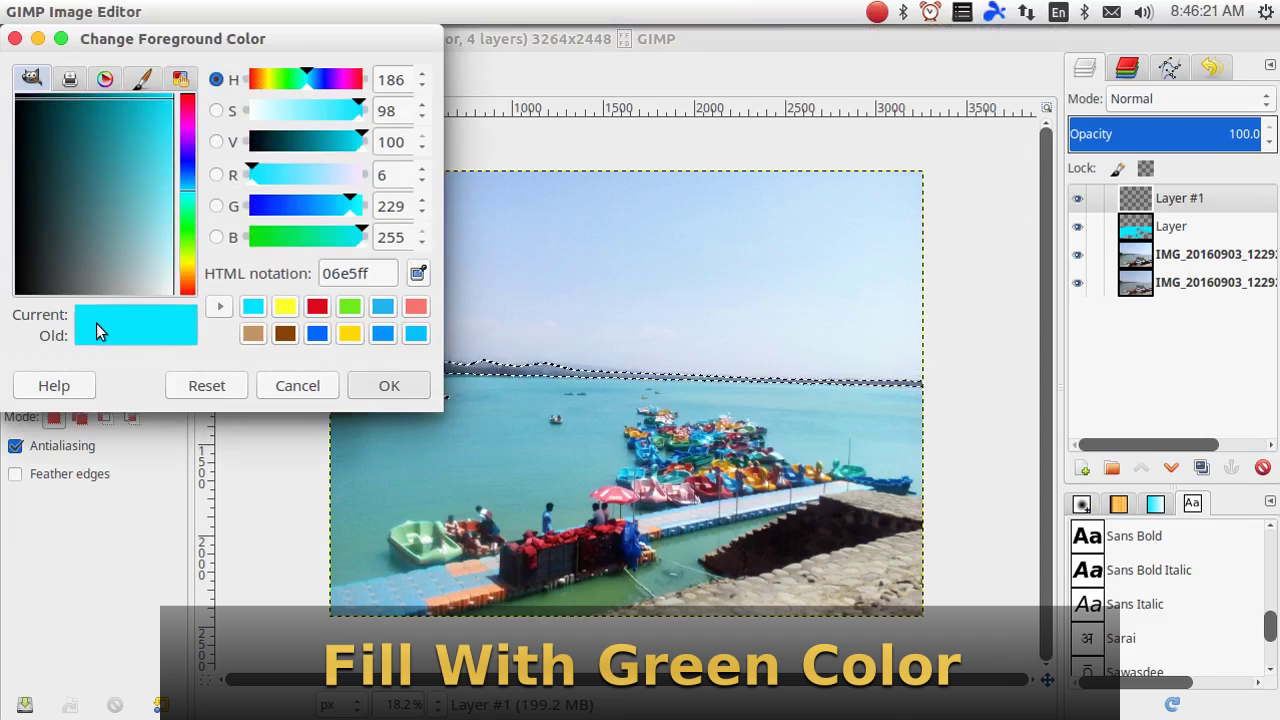
click(348, 308)
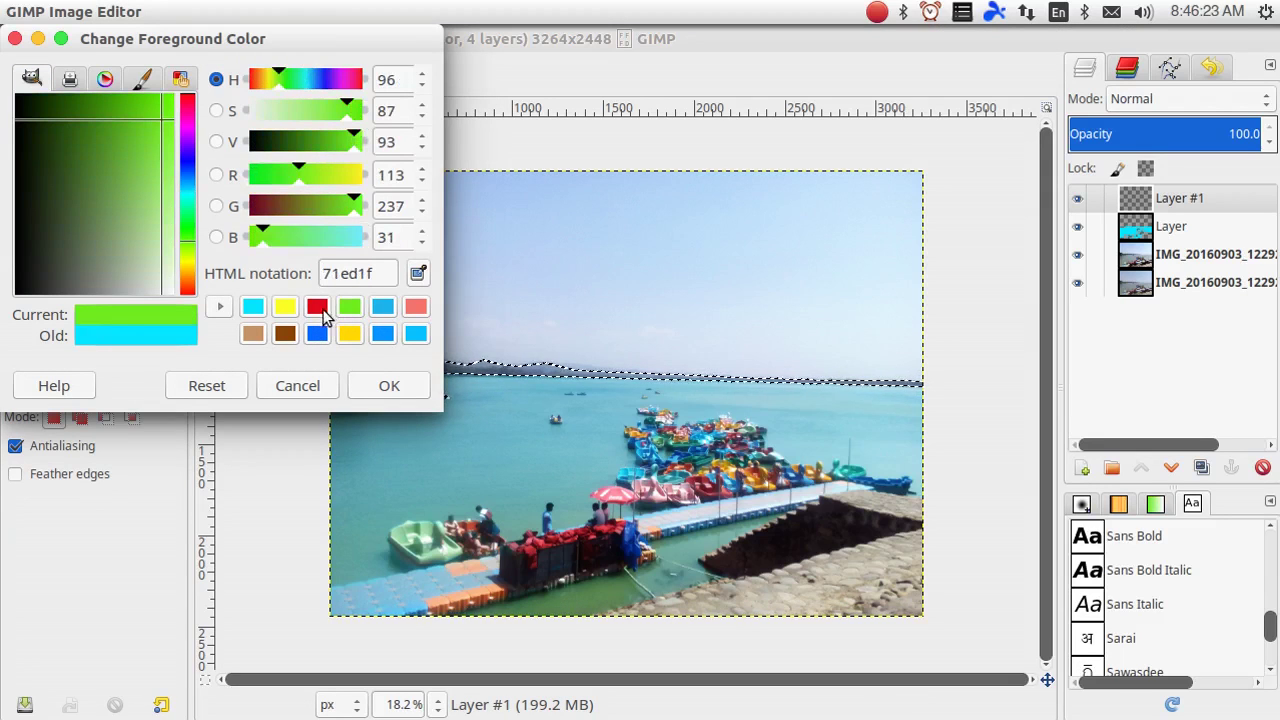
click(362, 384)
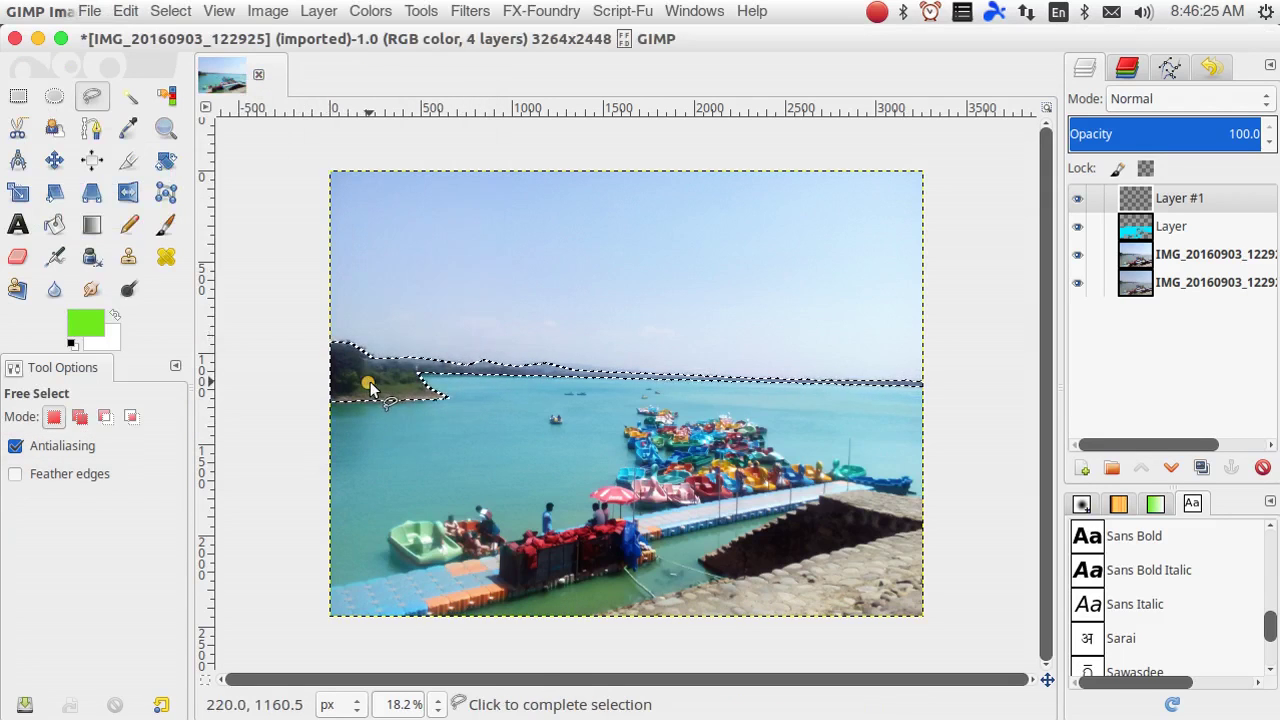
- Bucket-fill the selected far hills and shoreline with green on Layer #1
right_click(306, 366)
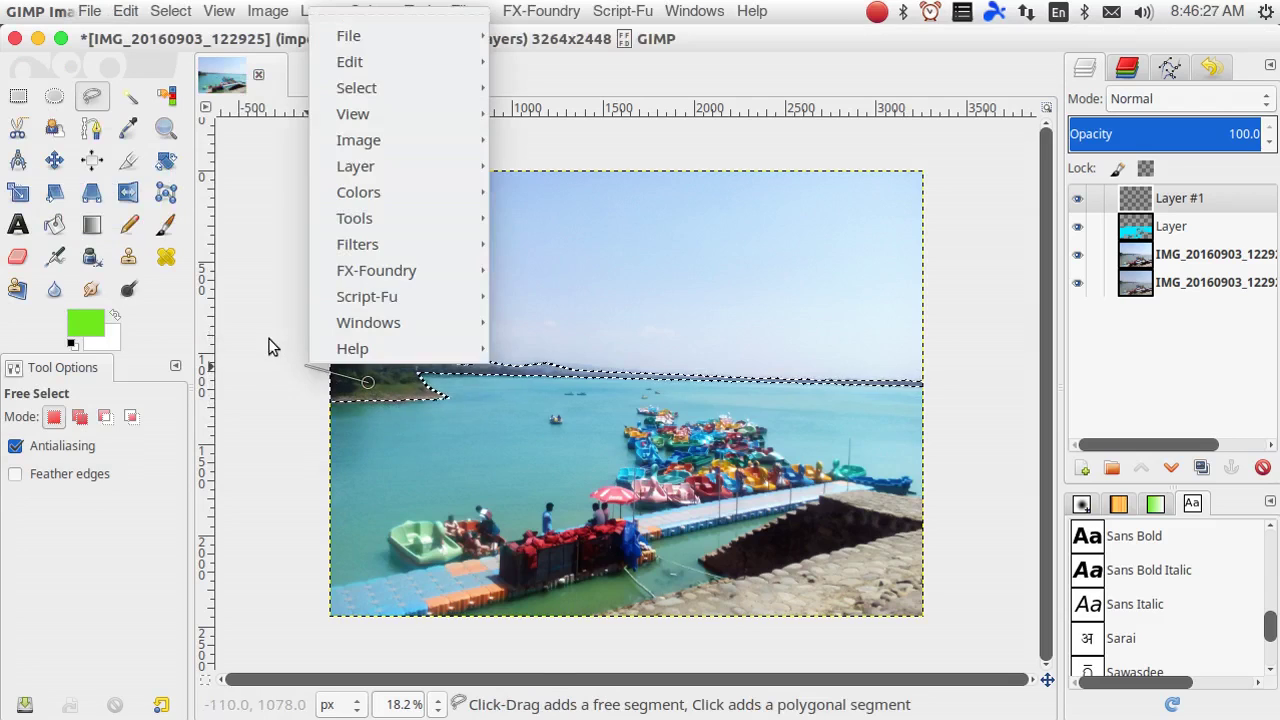
click(54, 225)
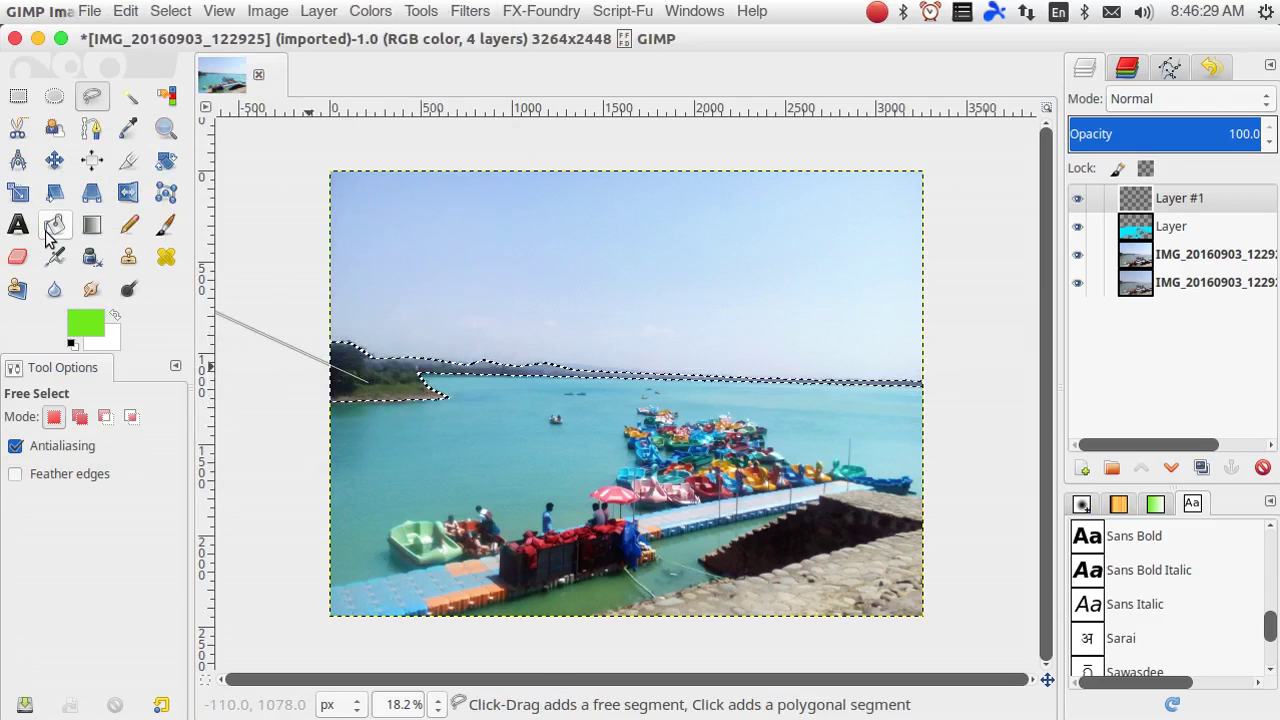
click(54, 225)
click(370, 390)
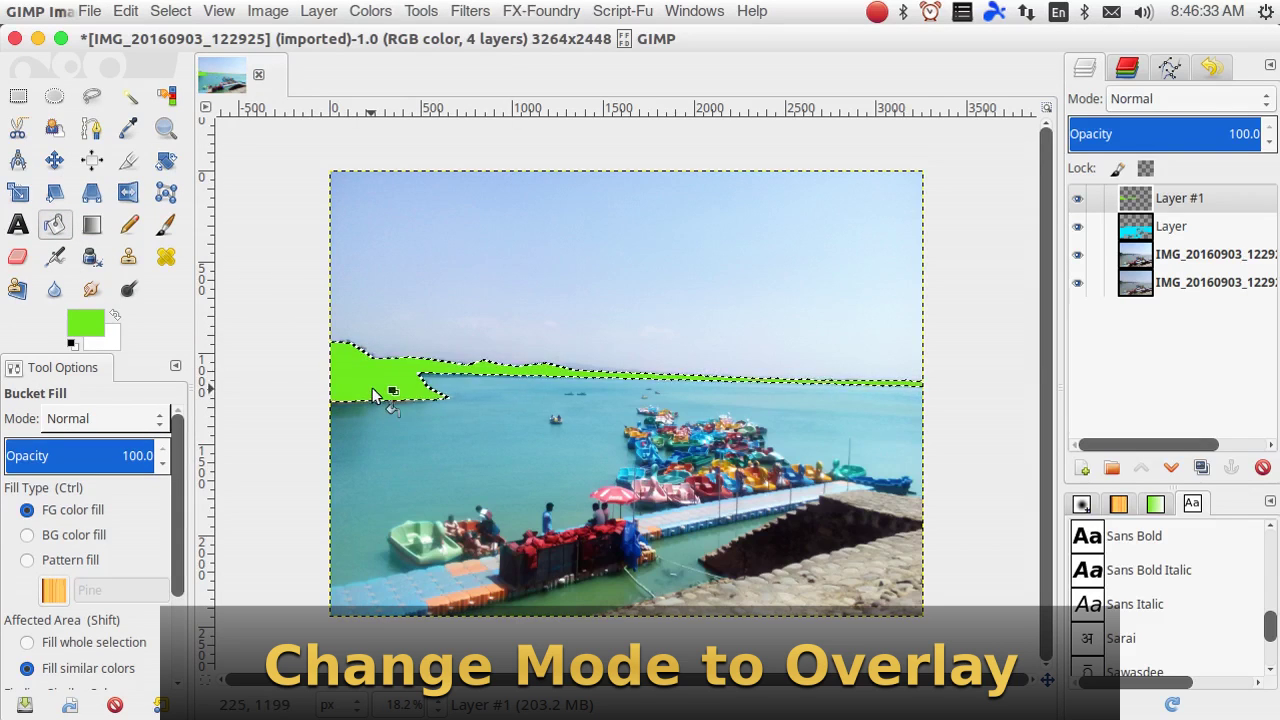
- Set Layer #1's blend mode to Overlay and its opacity to 43.8
click(1211, 100)
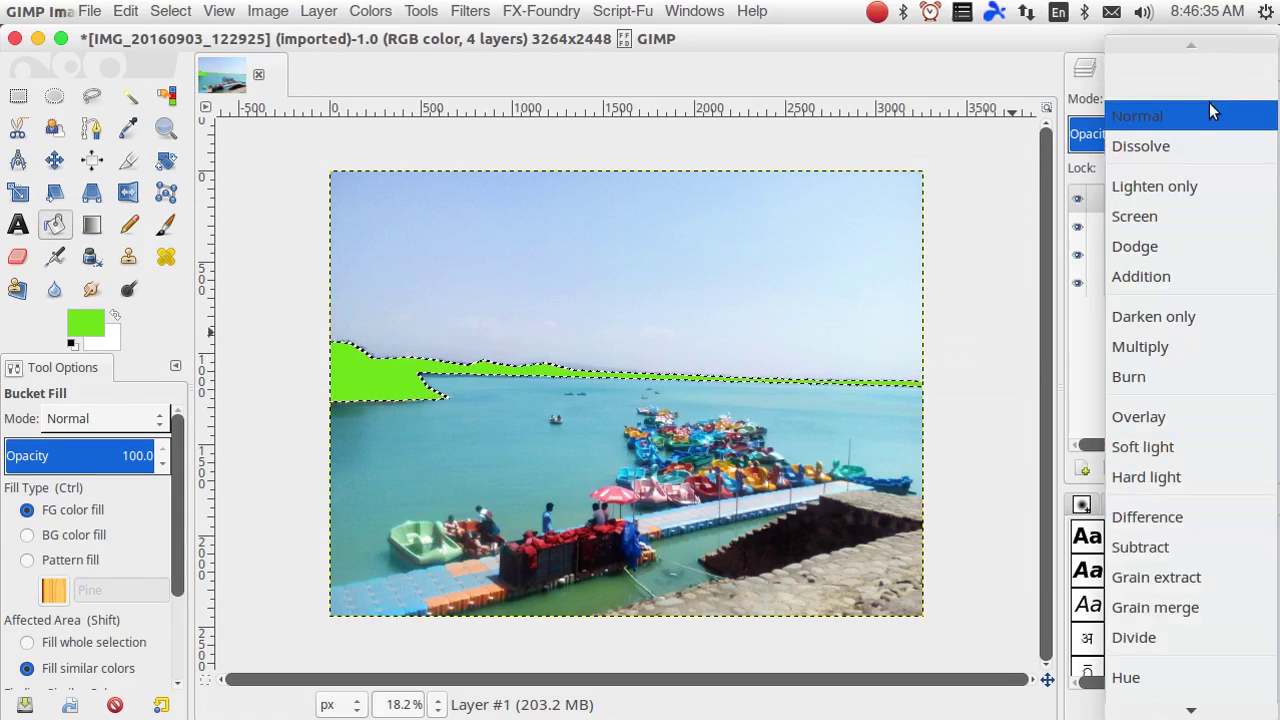
click(1202, 416)
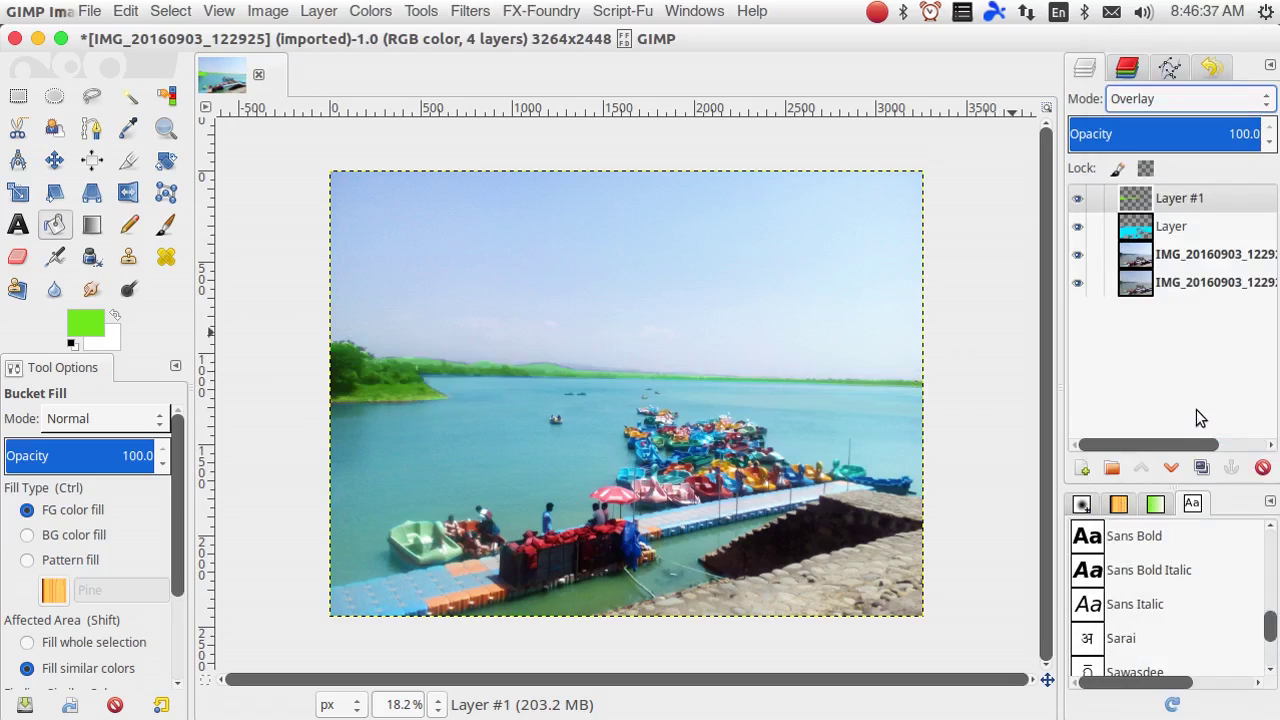
click(1169, 136)
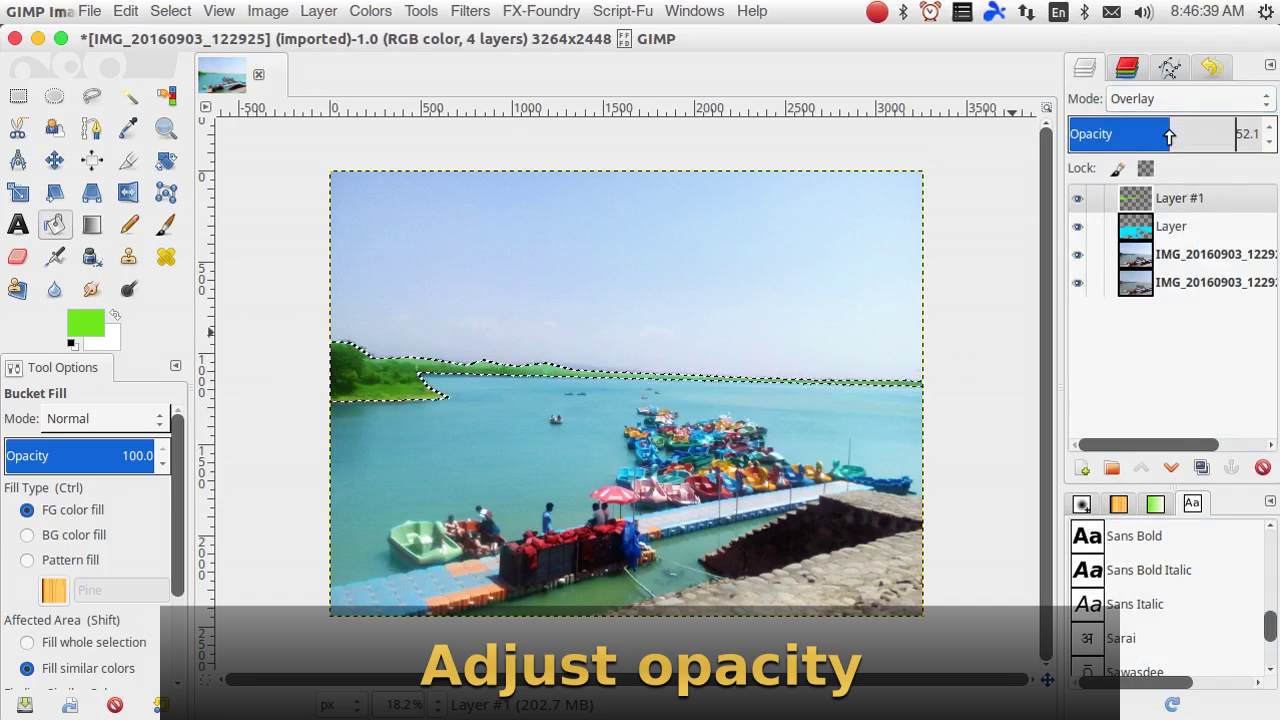
mouse_move(1169, 136)
mouse_down()
mouse_move(1132, 137)
mouse_move(1148, 133)
mouse_up()
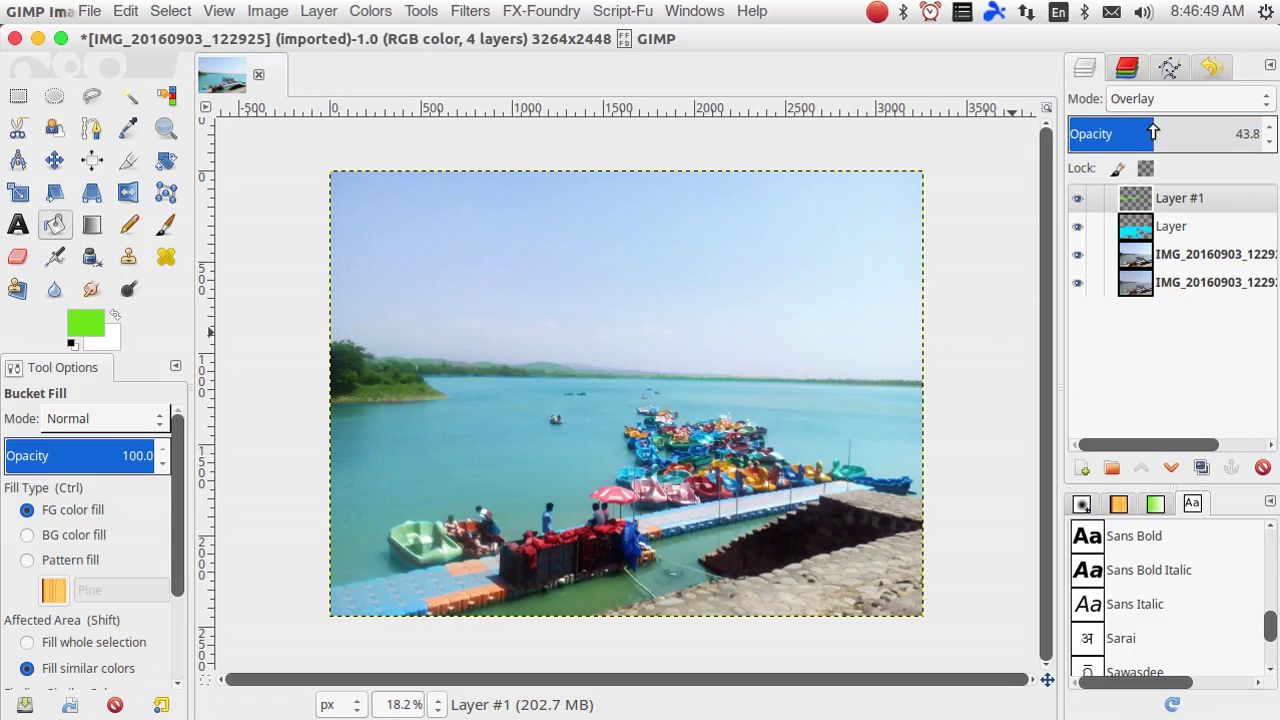
click(370, 11)
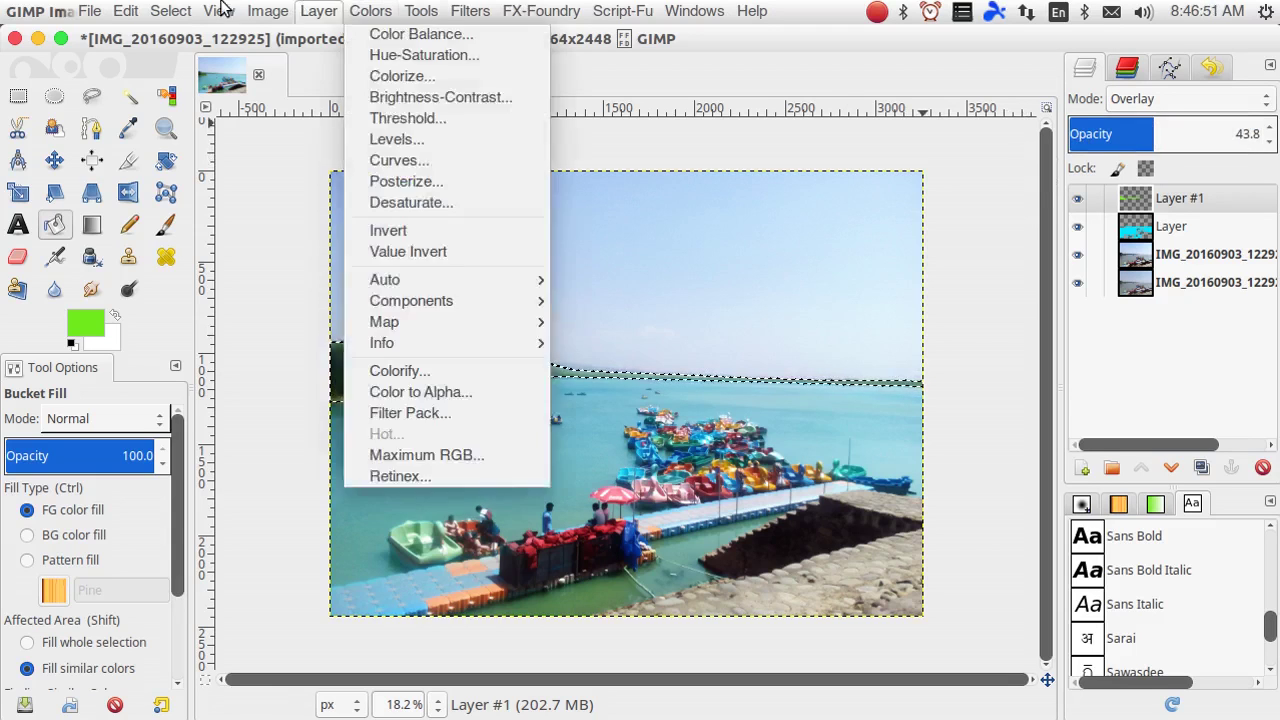
click(180, 68)
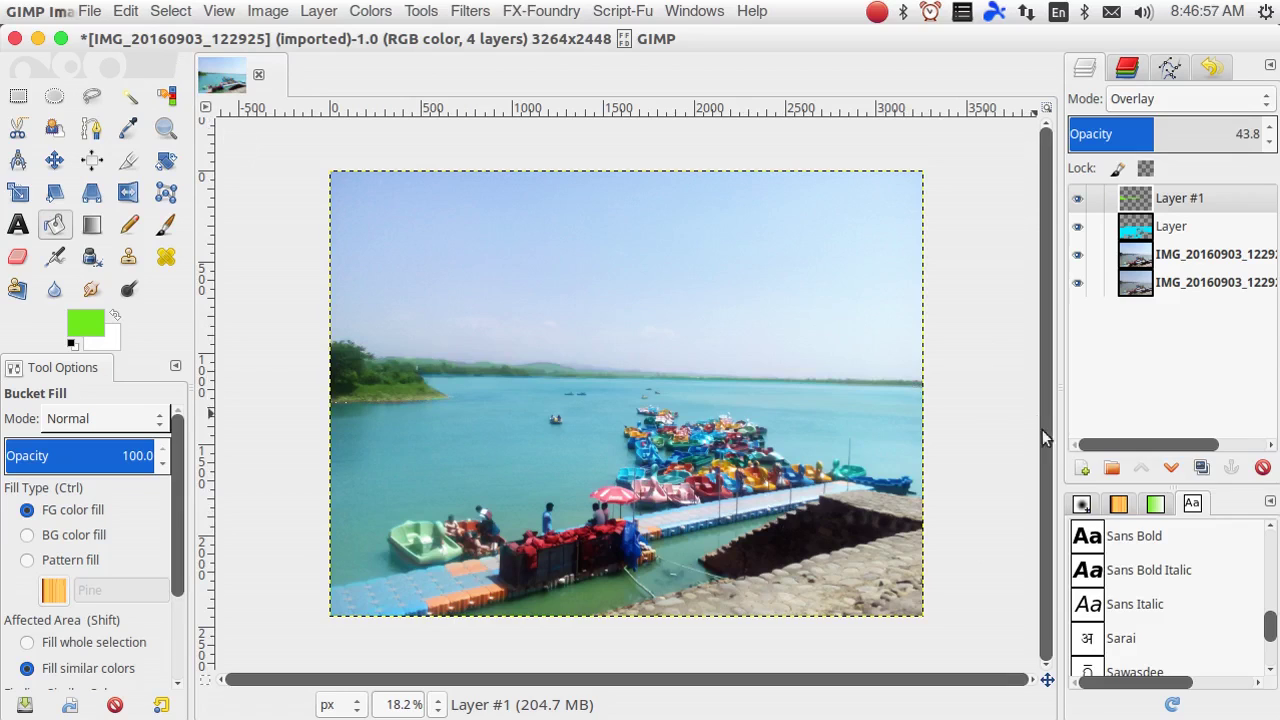
- Add a new transparent-filled layer, Layer #2, at the top of the stack
click(1080, 470)
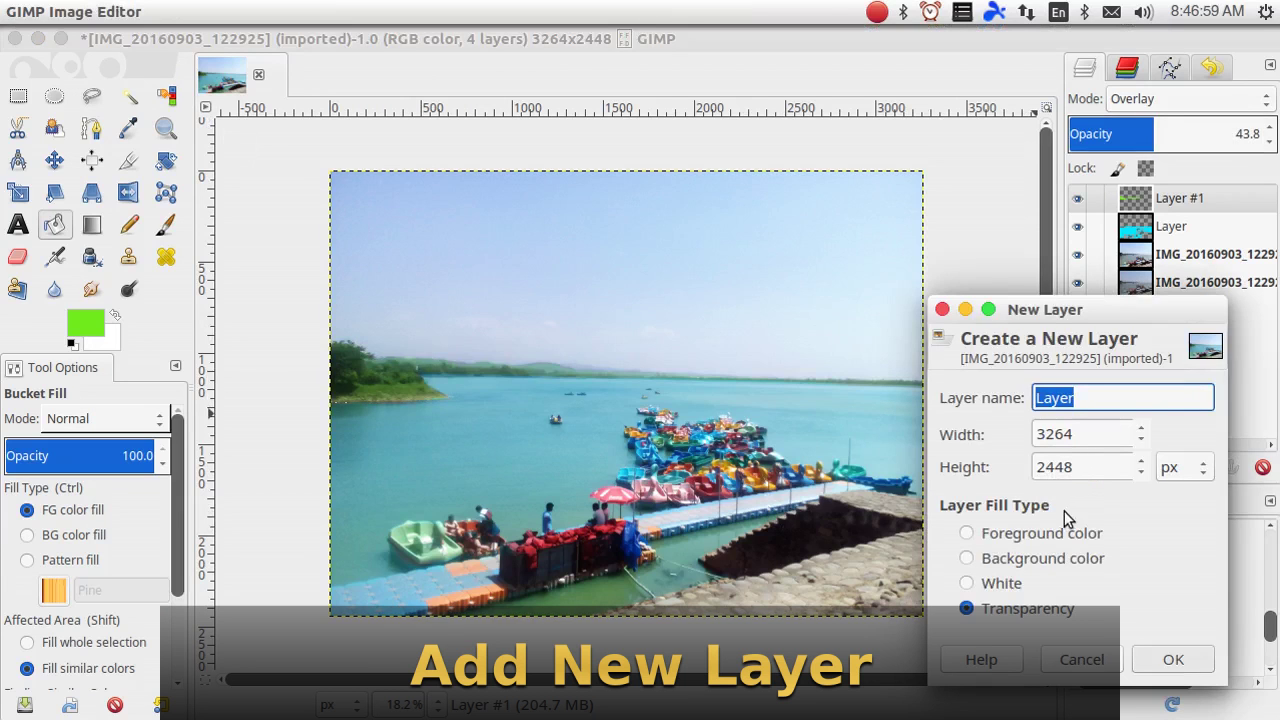
click(1145, 662)
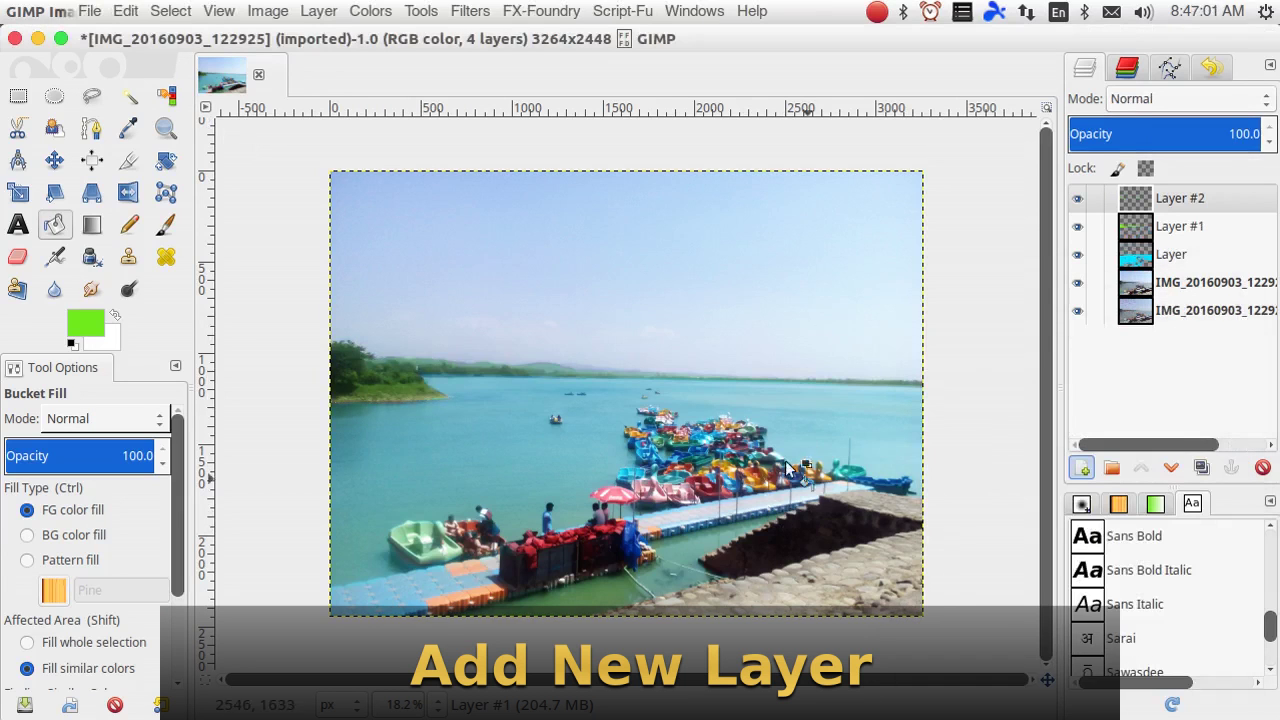
click(91, 95)
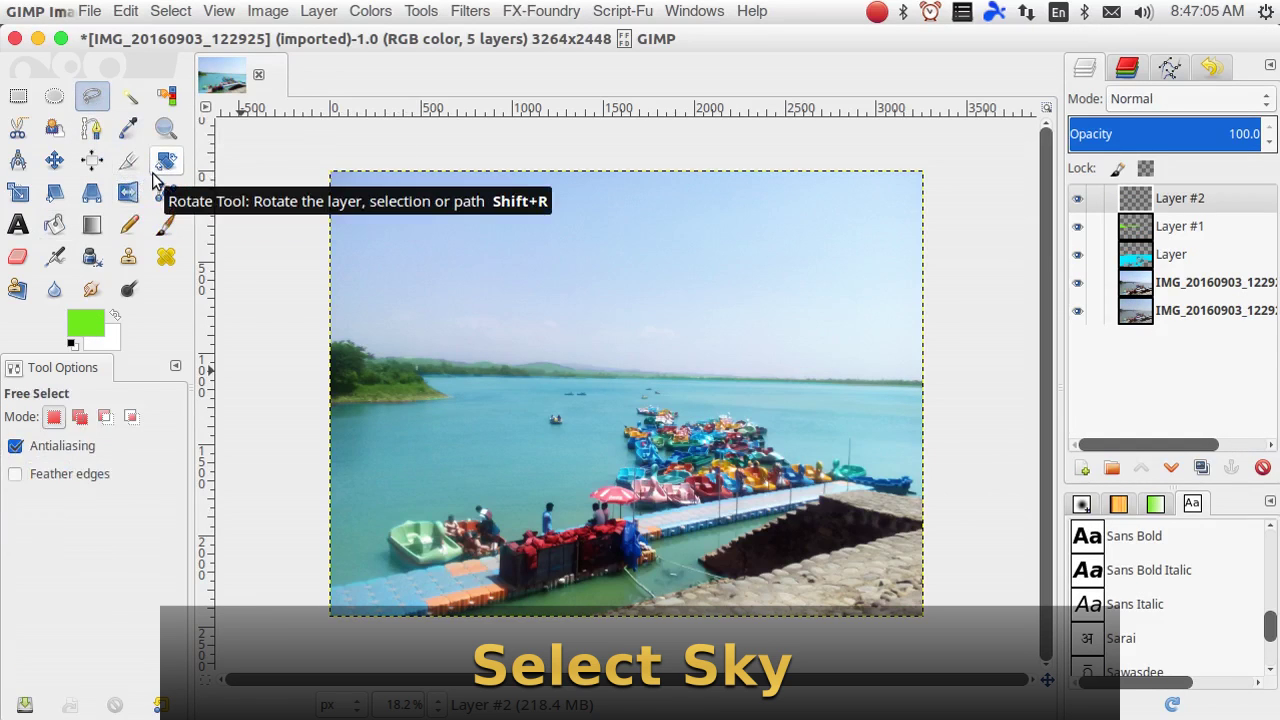
- Trace the sky outline leftward from the right edge along the horizon and far shoreline
click(928, 384)
click(878, 378)
click(805, 380)
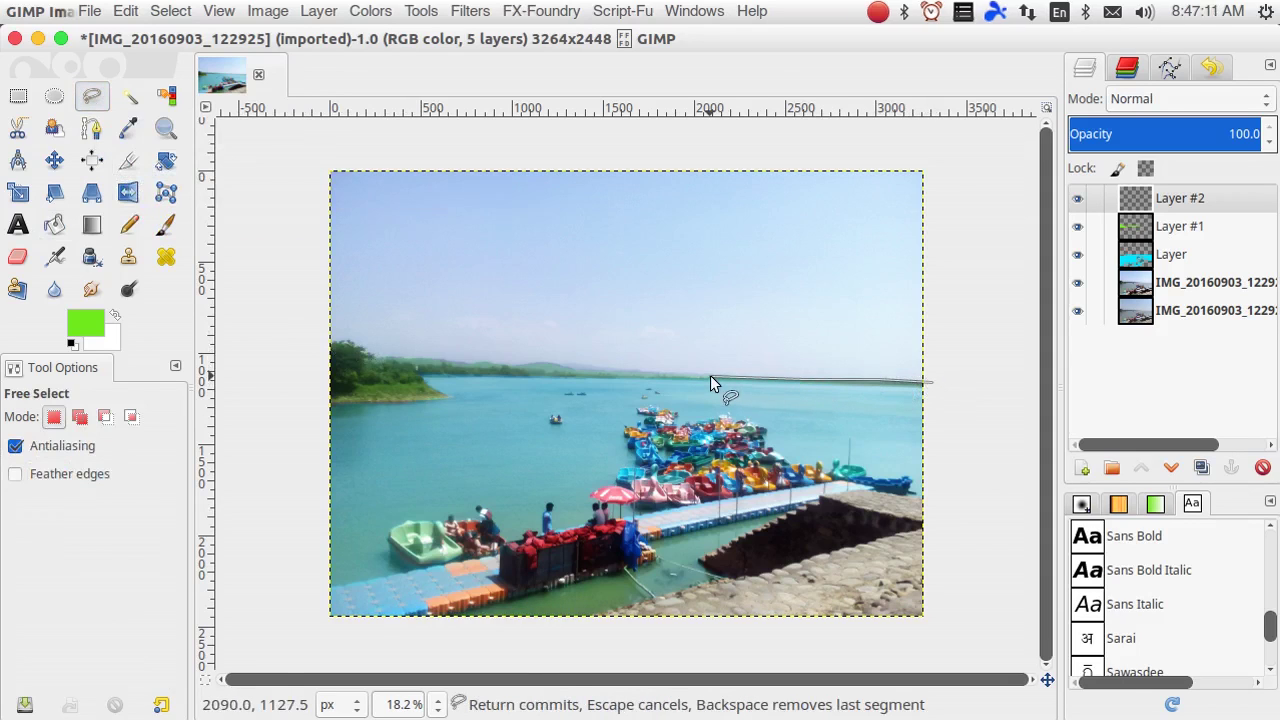
click(655, 372)
click(609, 372)
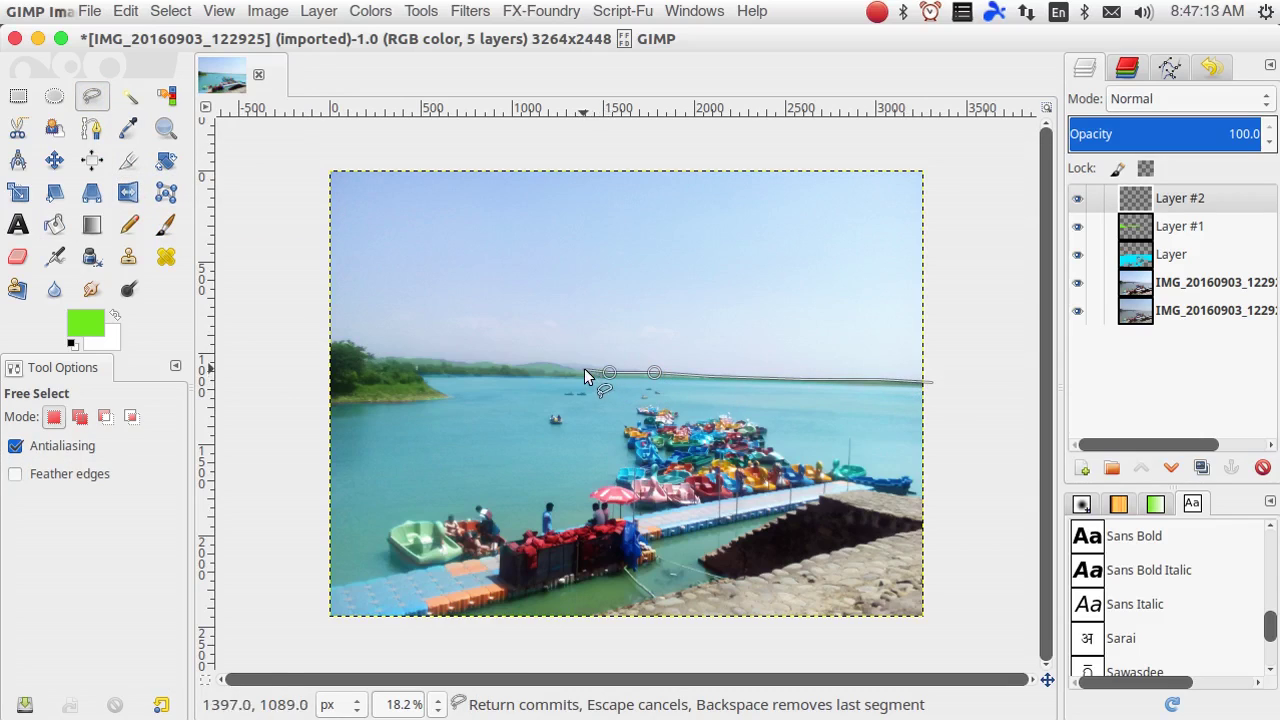
click(577, 369)
click(484, 361)
click(470, 363)
click(416, 358)
- Finish tracing the treeline, add corners above the image and close the sky selection
click(403, 360)
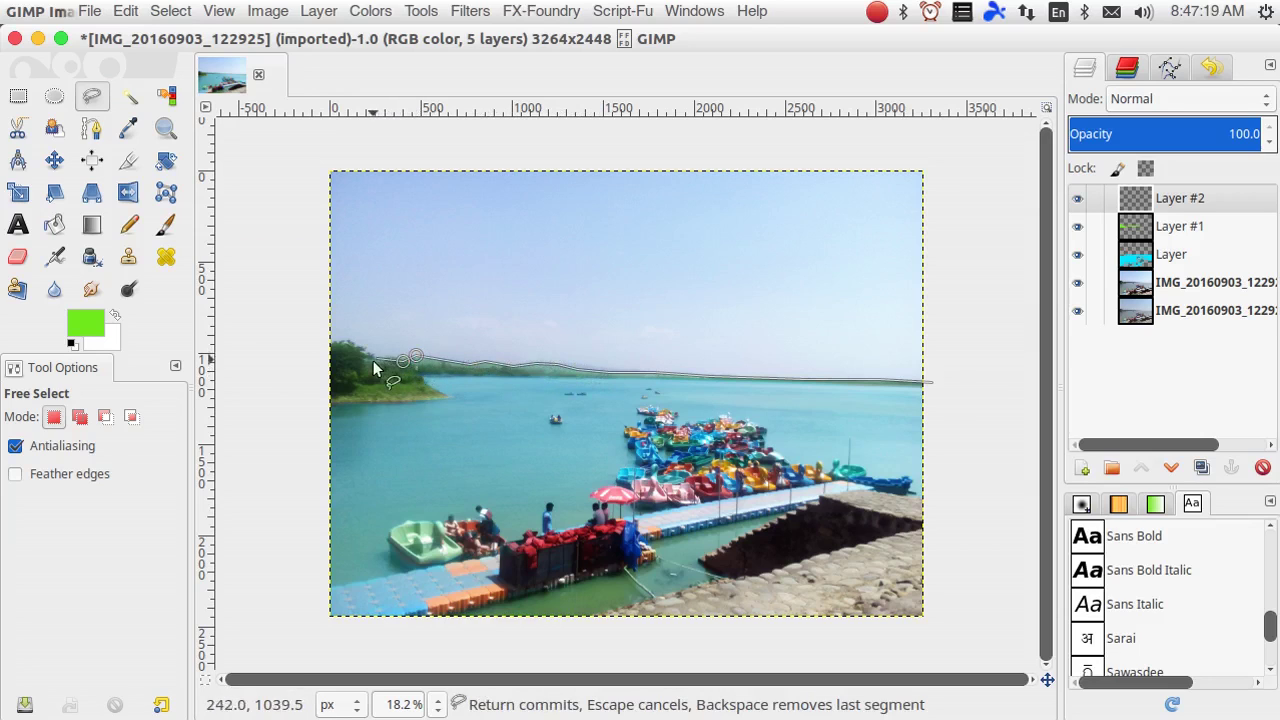
click(372, 359)
click(355, 350)
click(336, 345)
click(316, 341)
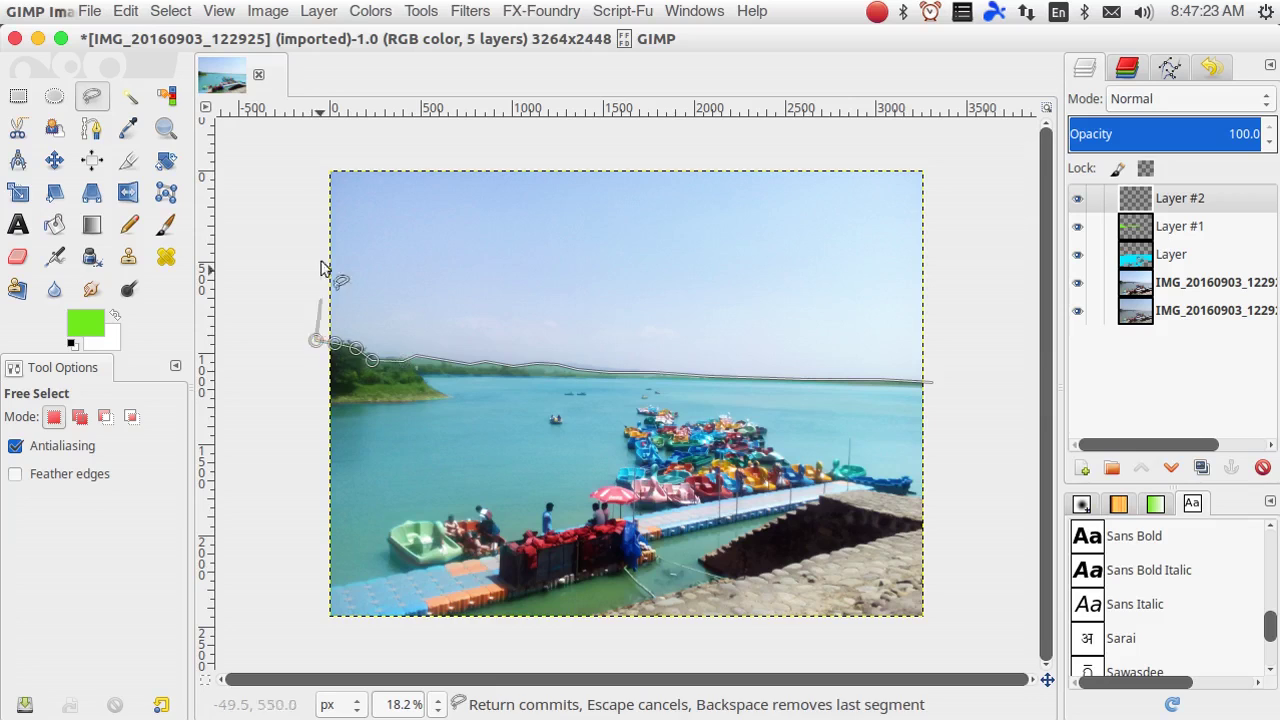
click(318, 156)
click(938, 160)
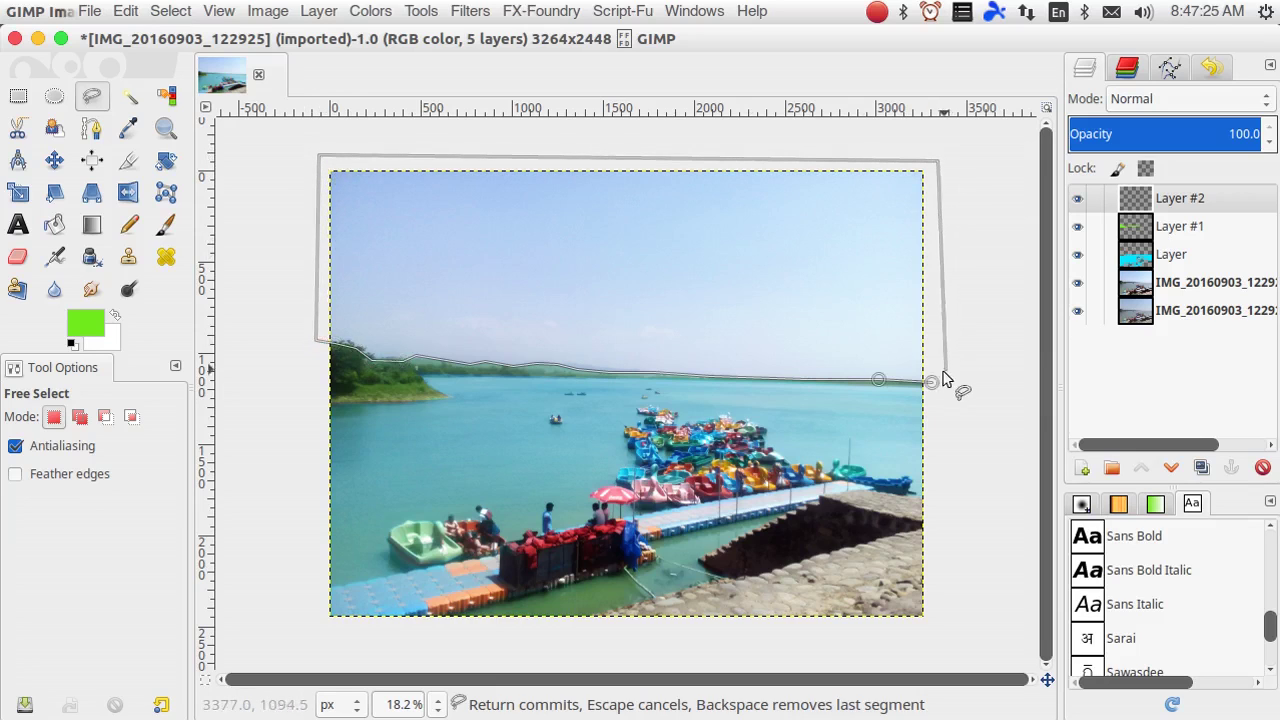
click(935, 383)
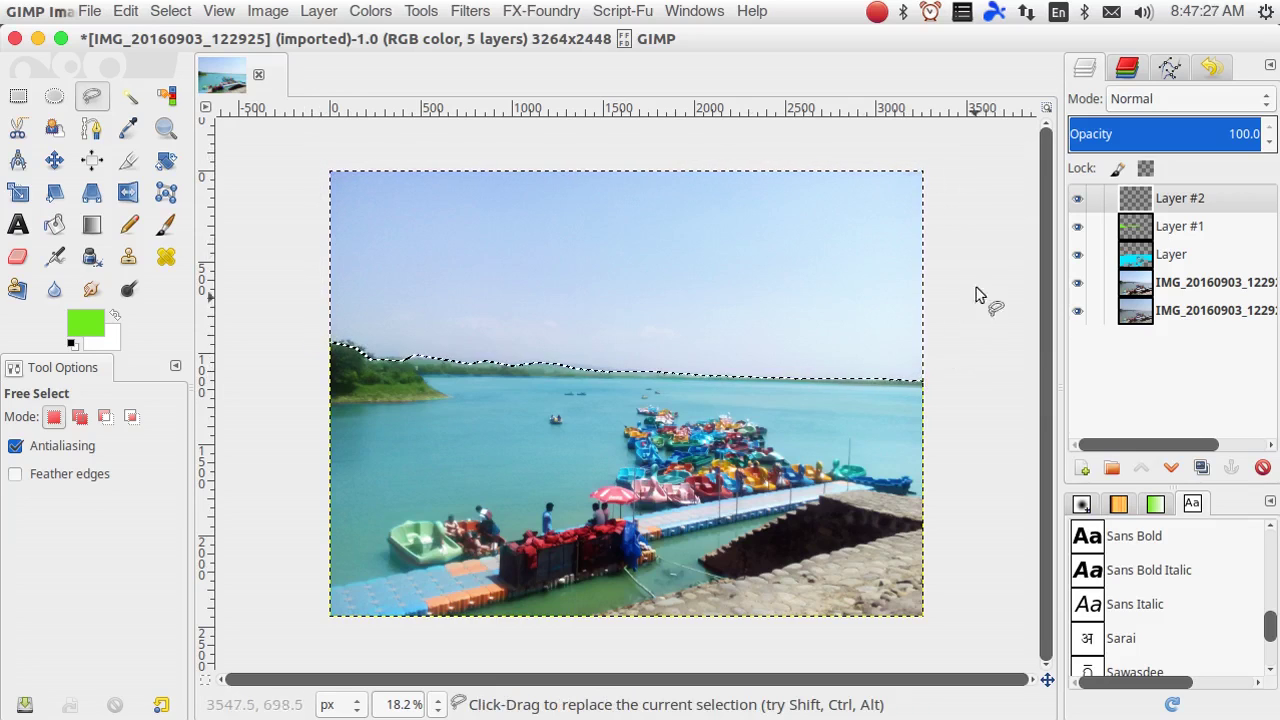
- Choose the recent bright blue 0693ff as the foreground colour
click(85, 322)
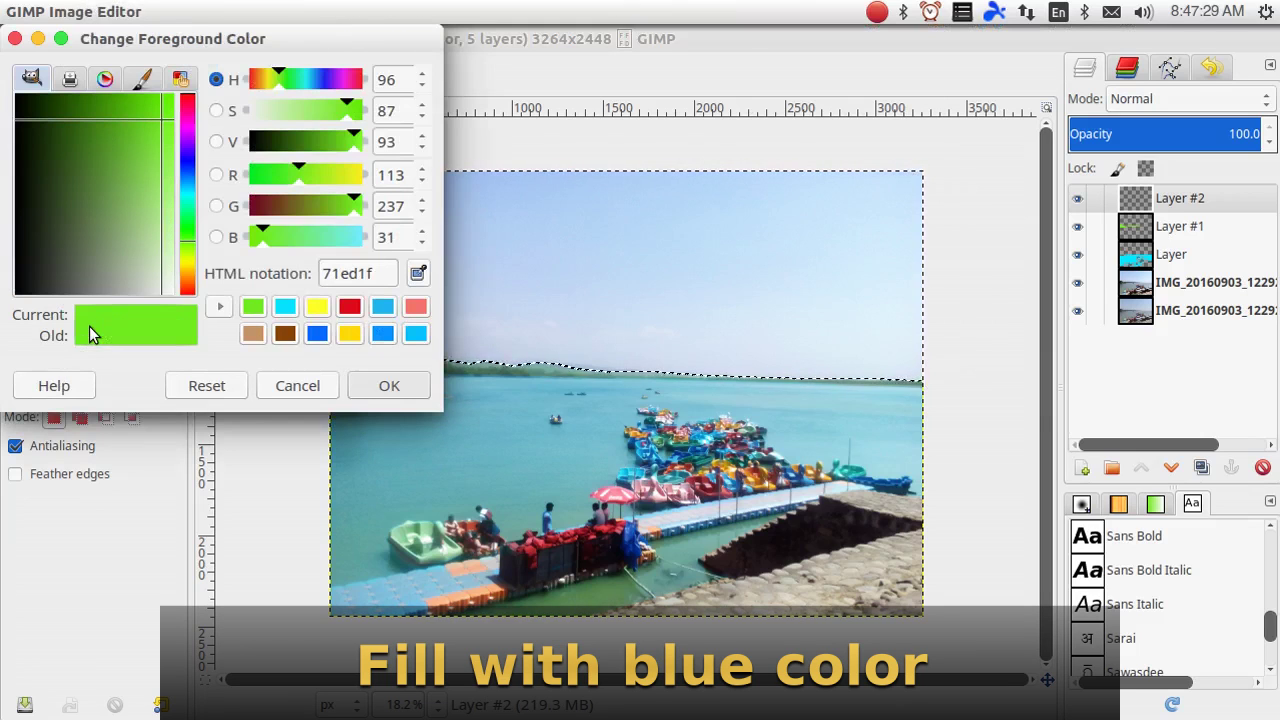
click(383, 335)
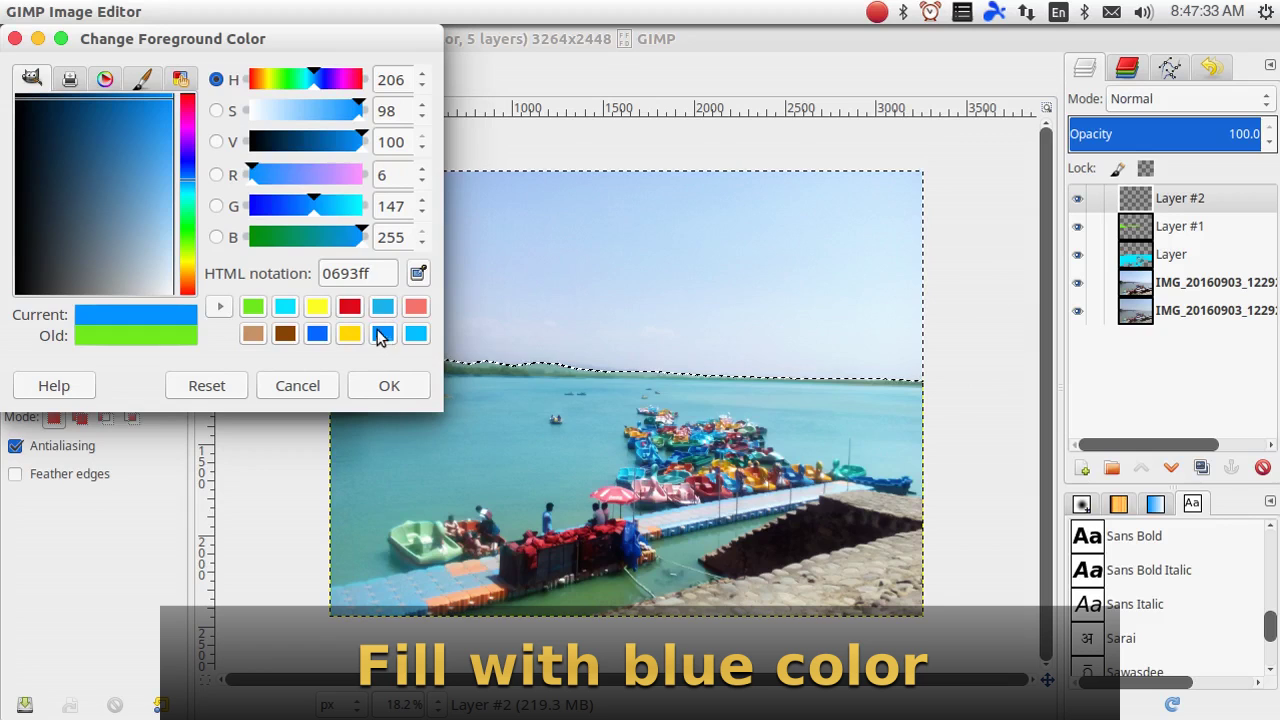
drag(384, 280, 325, 279)
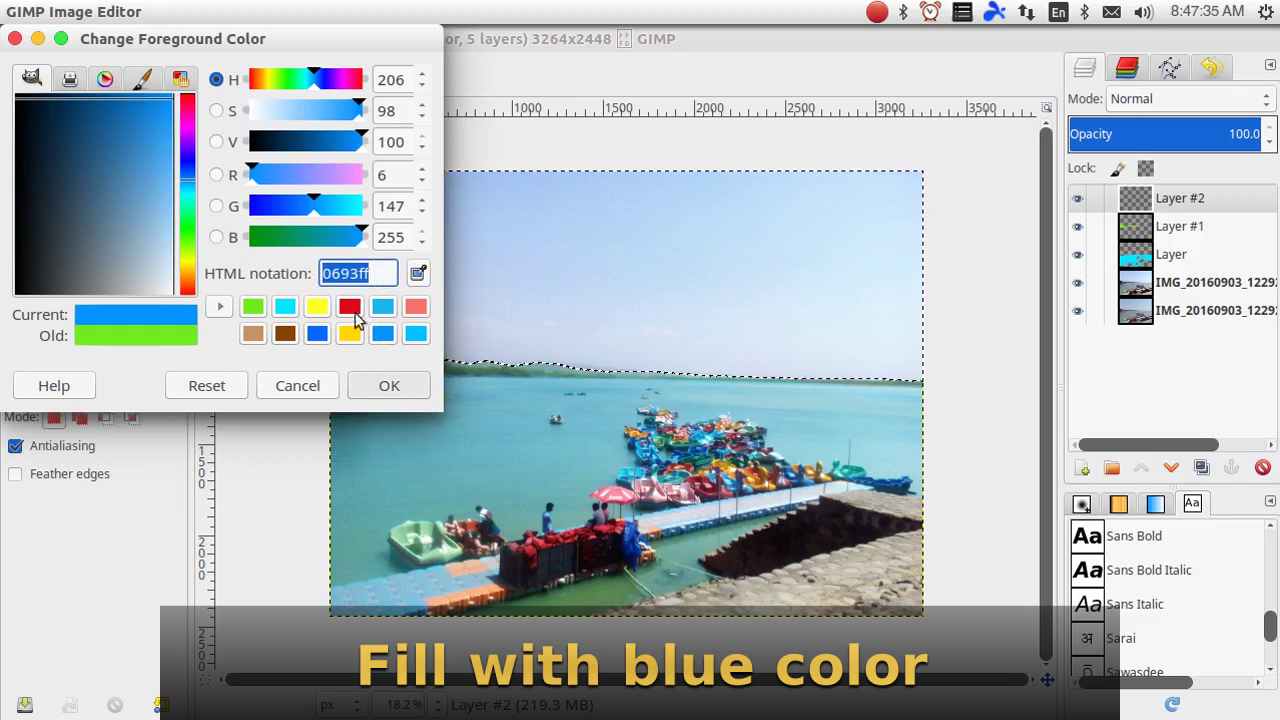
click(366, 390)
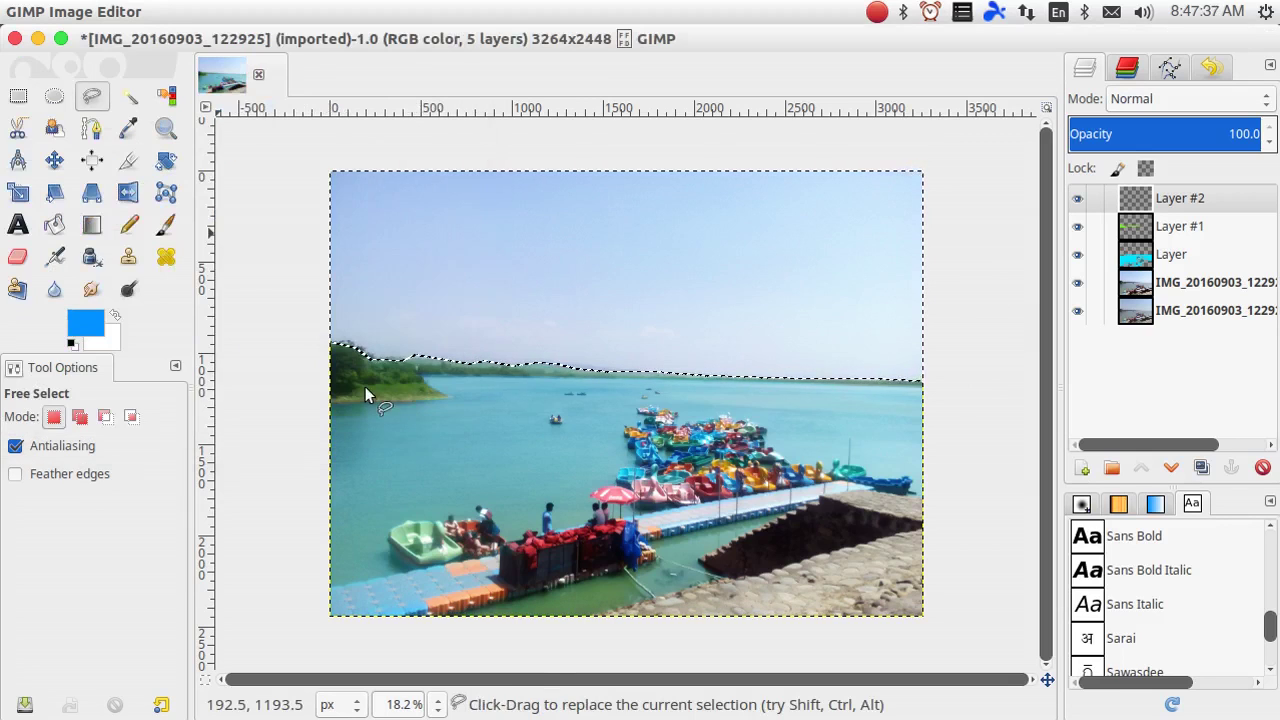
- Bucket-fill the sky selection with blue and blend Layer #2 as Overlay at 31.4 opacity
click(63, 229)
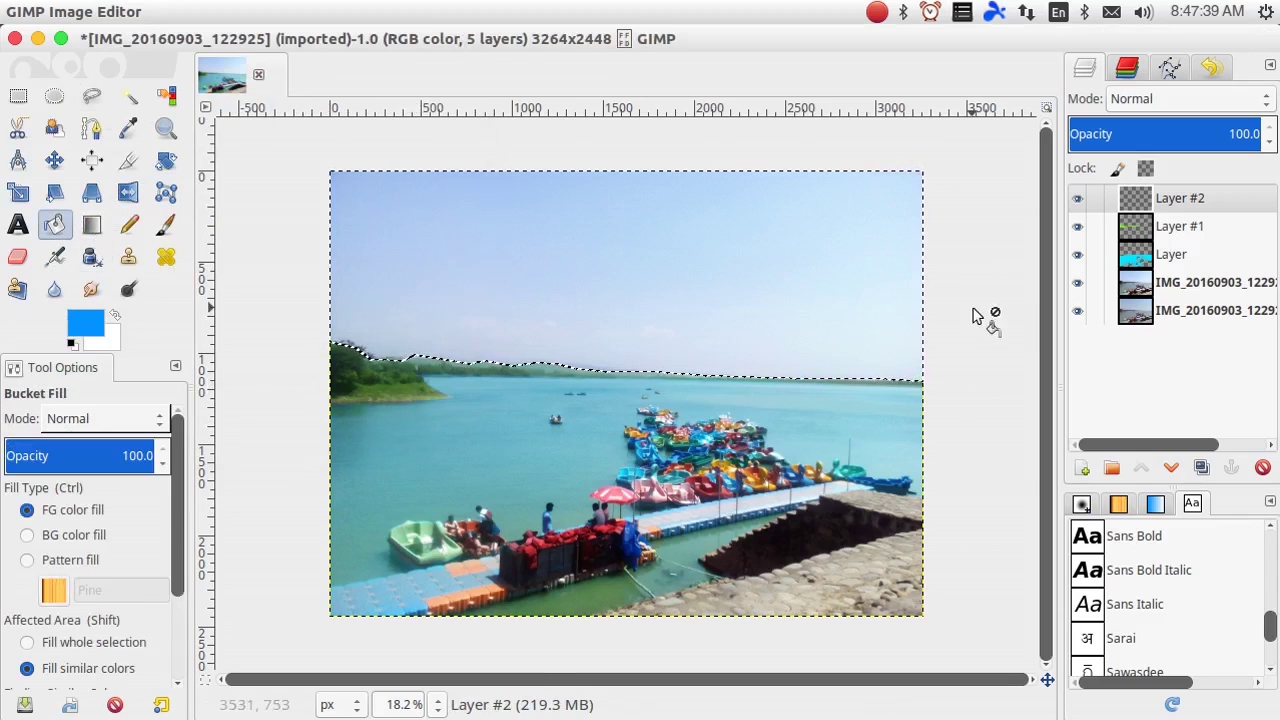
click(801, 289)
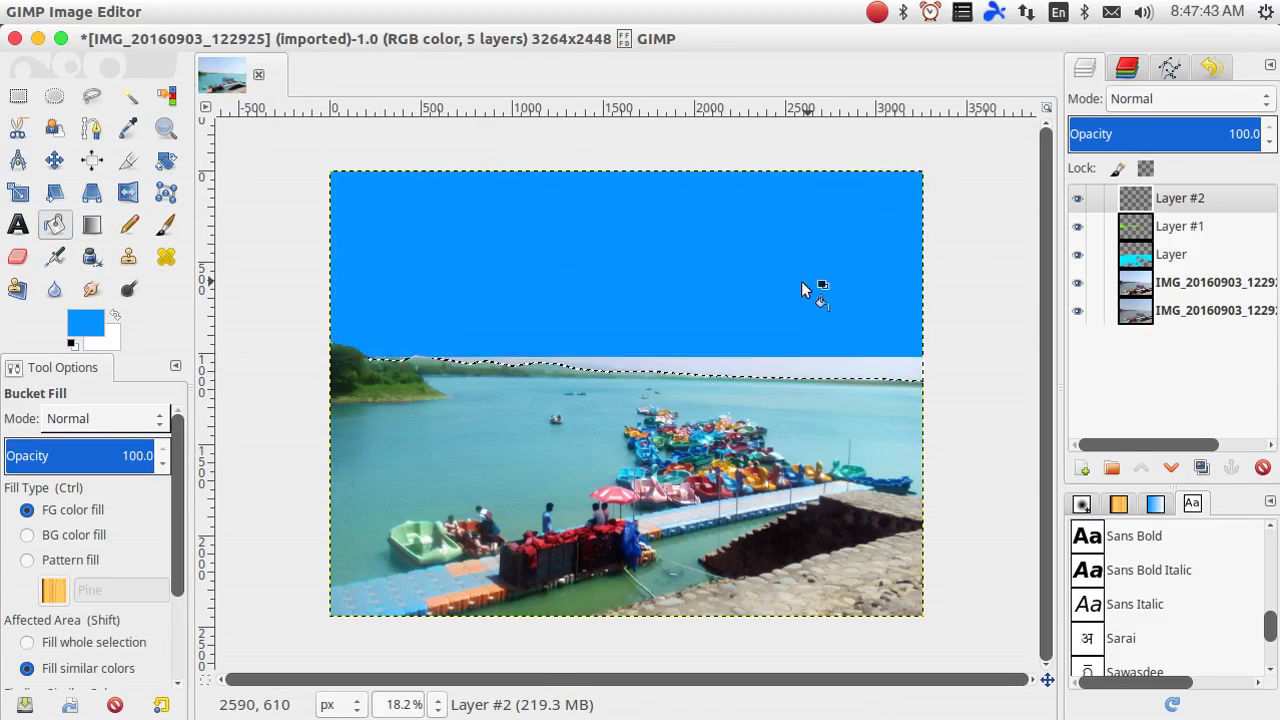
click(1170, 98)
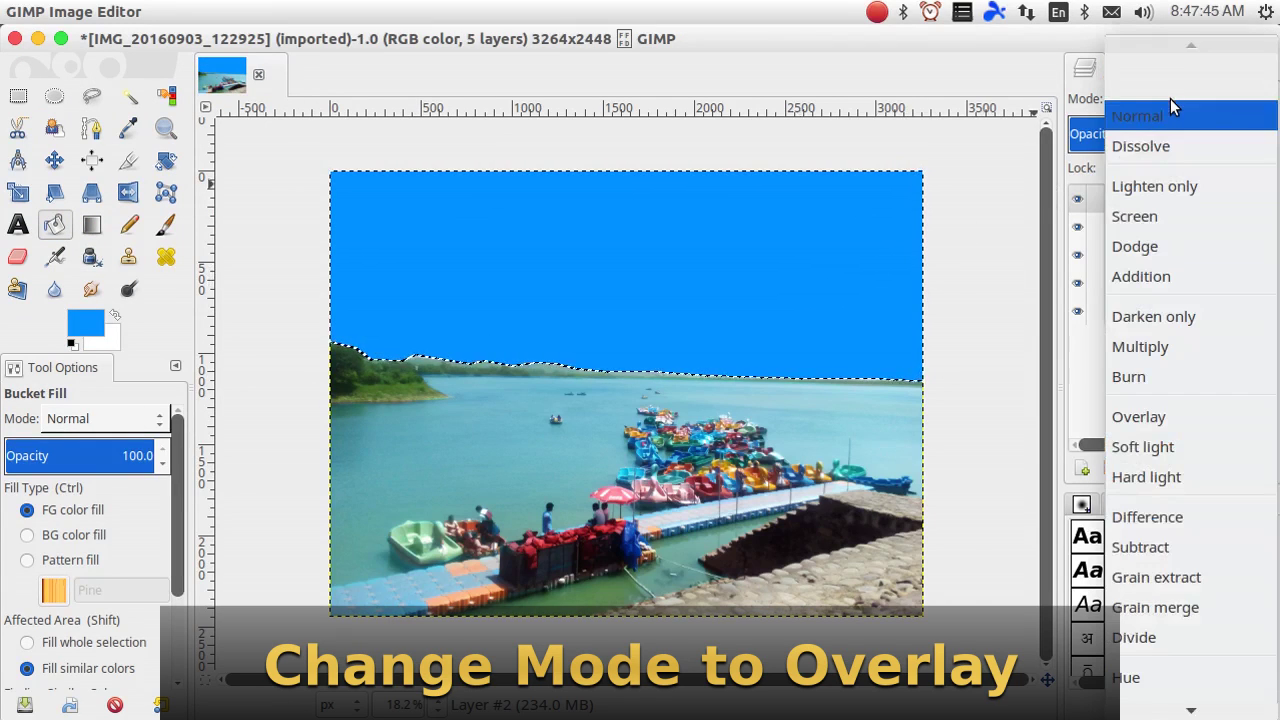
click(1144, 409)
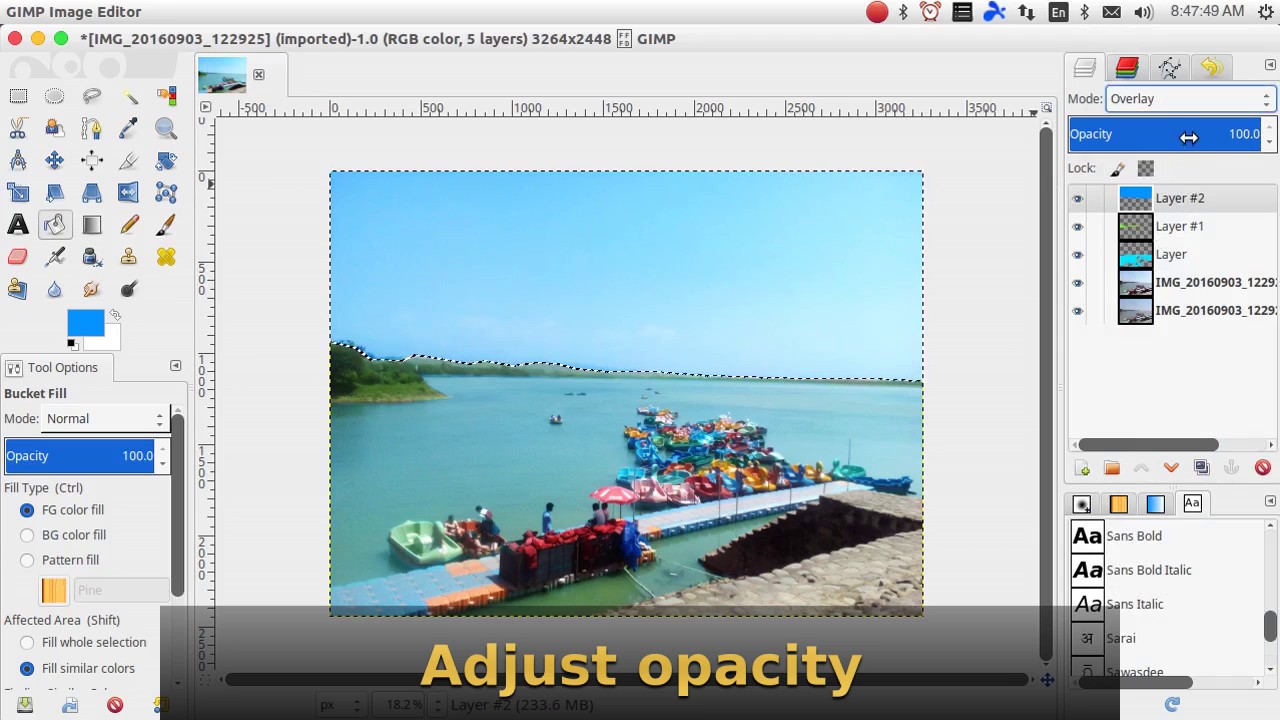
drag(1178, 134, 1155, 134)
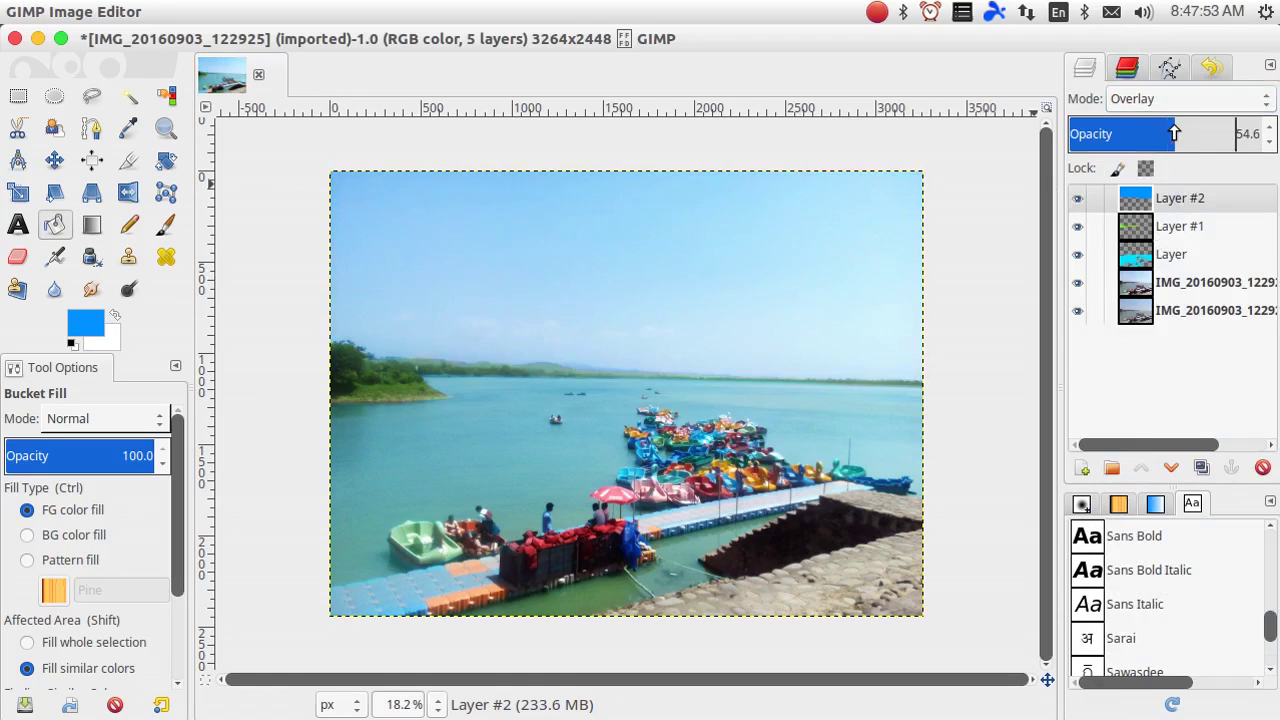
drag(1158, 134, 1123, 134)
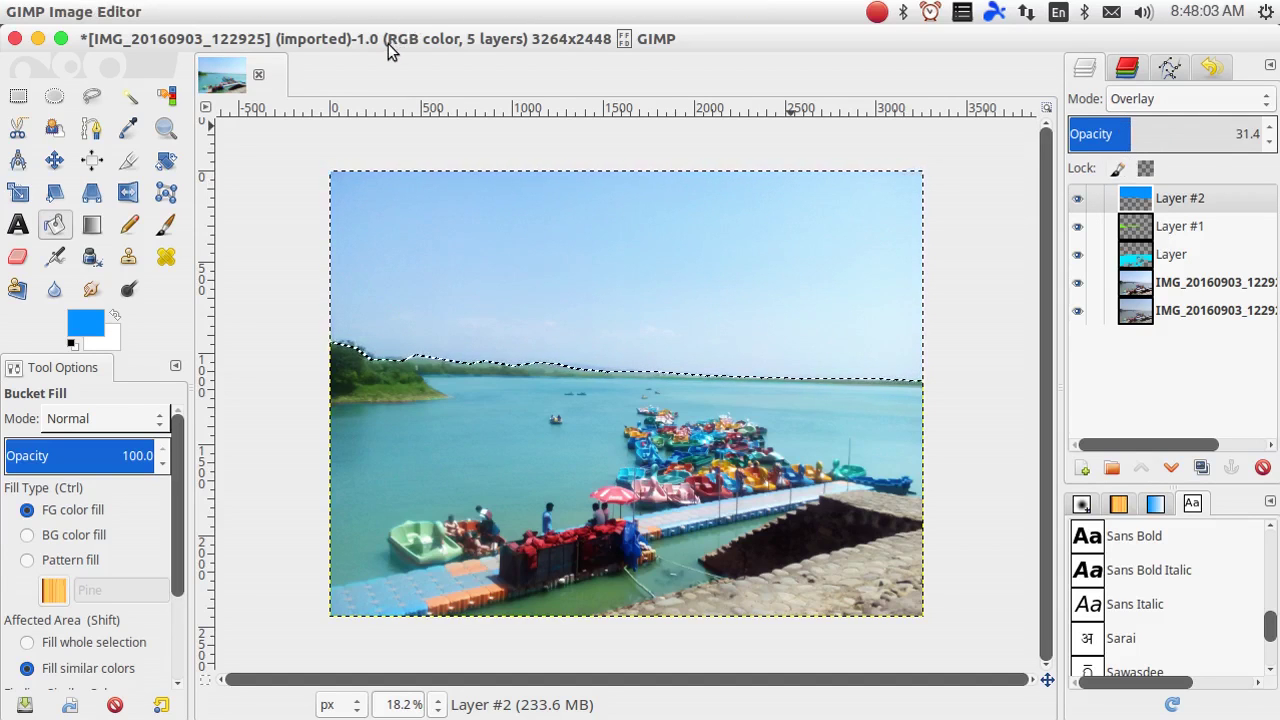
- Clear the sky selection with Select > None and hide the four tint layers
click(187, 10)
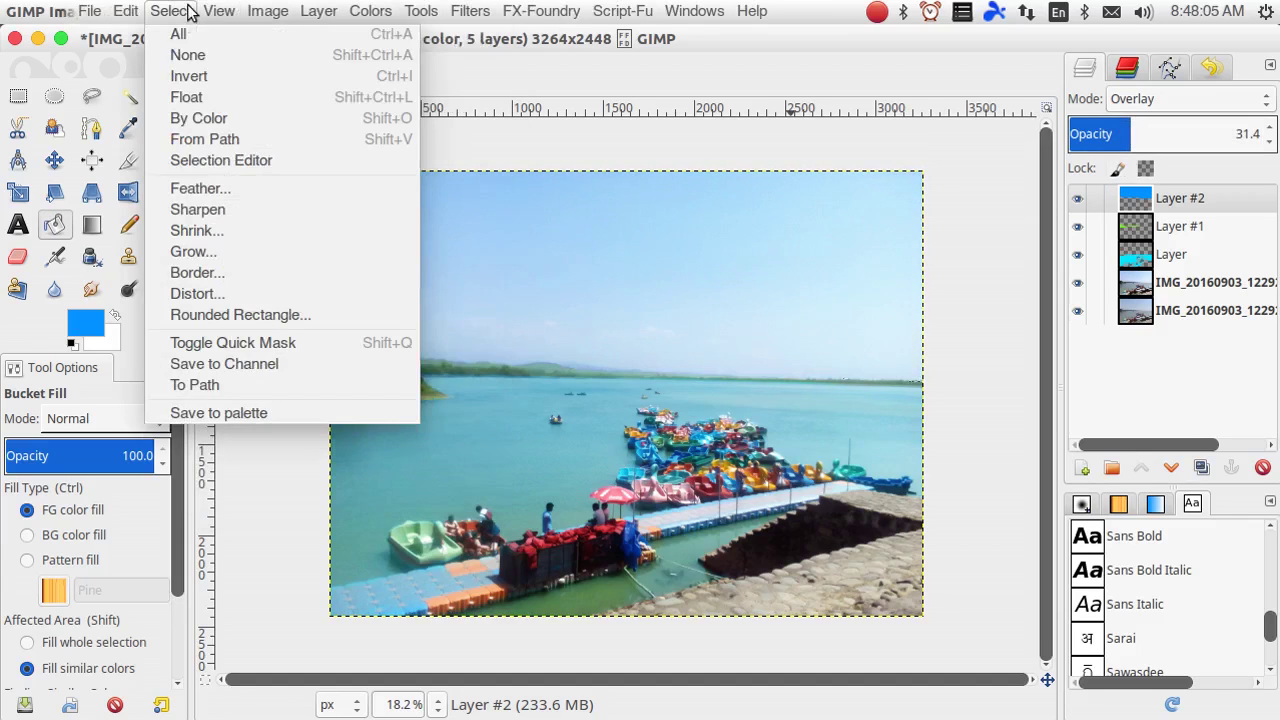
click(192, 55)
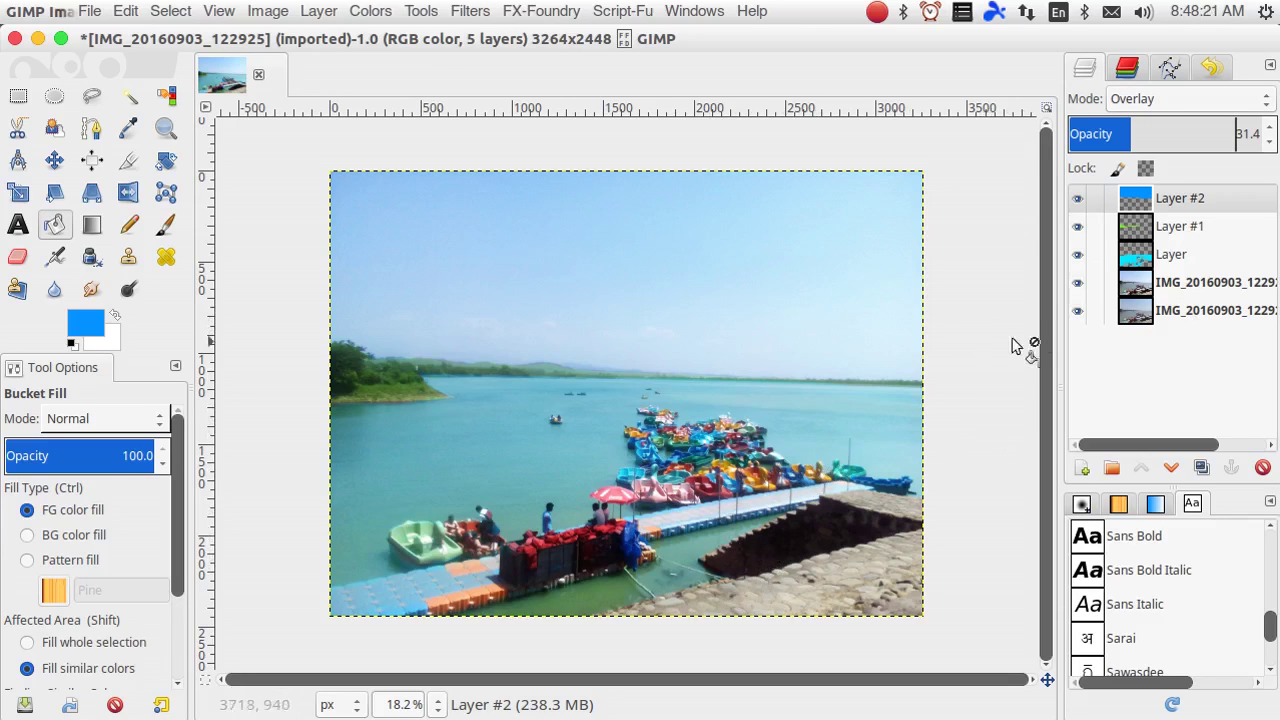
drag(1077, 283, 1078, 207)
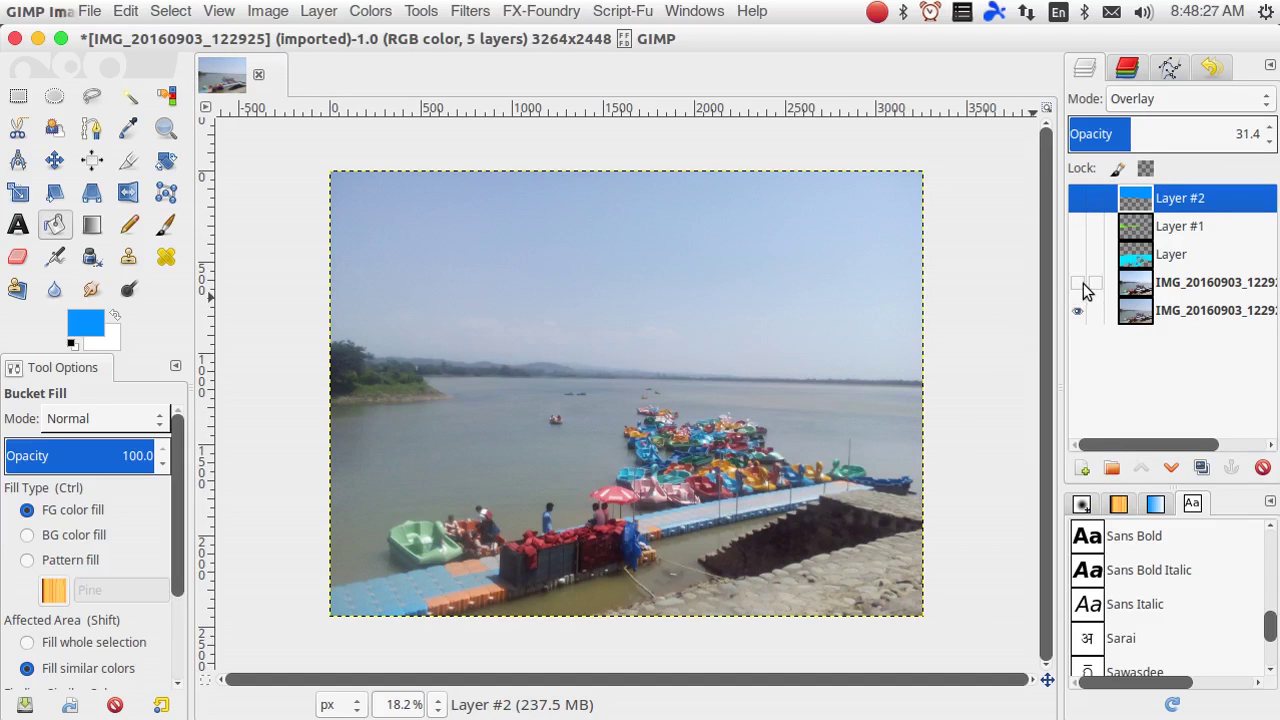
- Make Layer #2, Layer #1, Layer and the IMG layer visible again
drag(1078, 284, 1079, 205)
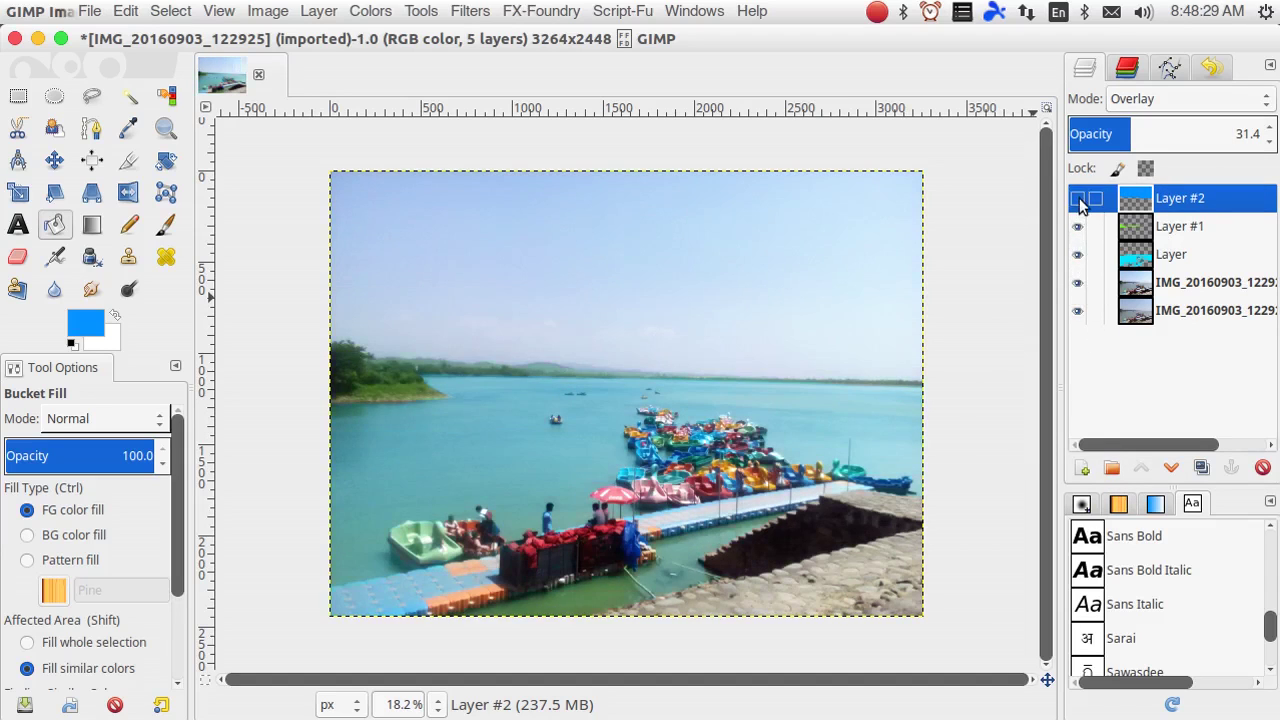